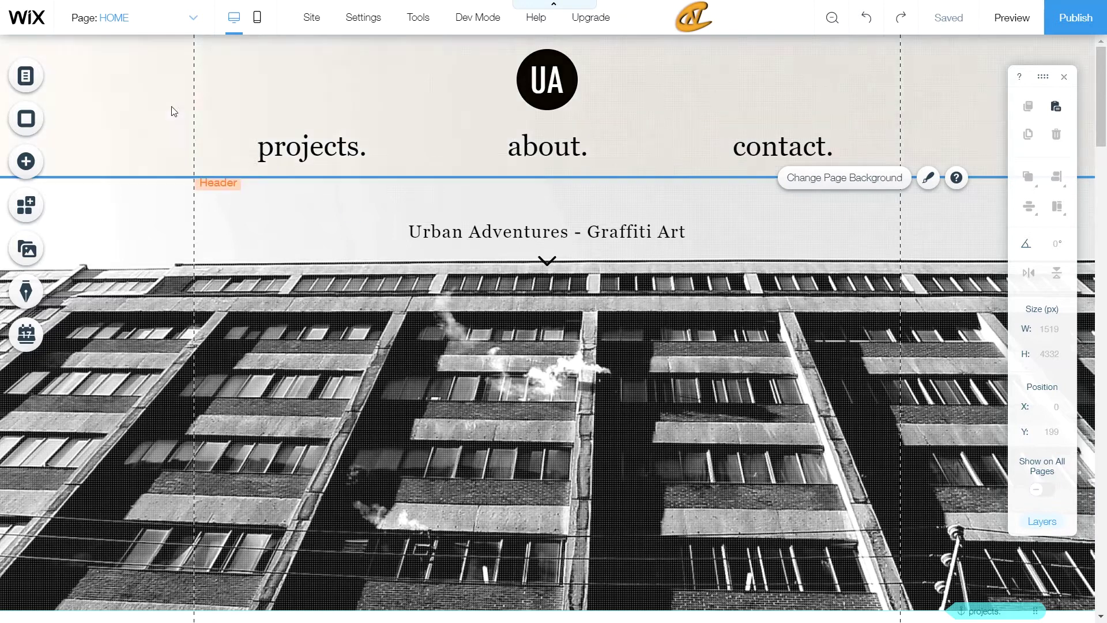
Increase the header's height to about 206 px and the footer's height to about 87 px.
left_click(416, 74)
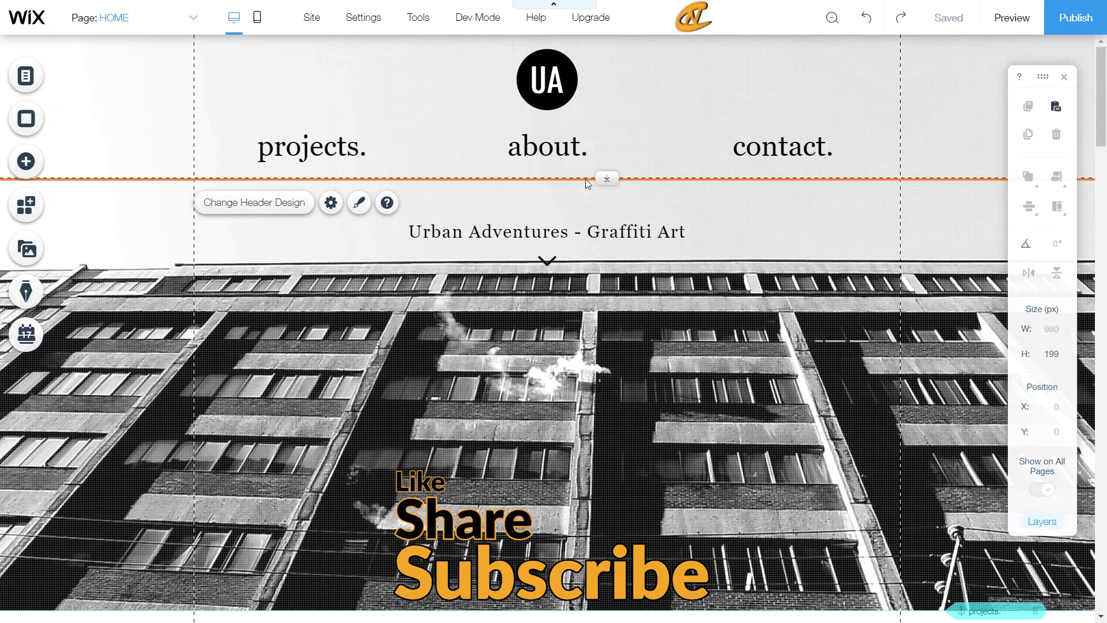
mouse_move(607, 192)
left_mouse_down()
mouse_move(608, 247)
mouse_move(618, 184)
left_mouse_up()
scroll(632, 163, "down", 5)
scroll(631, 164, "down", 15)
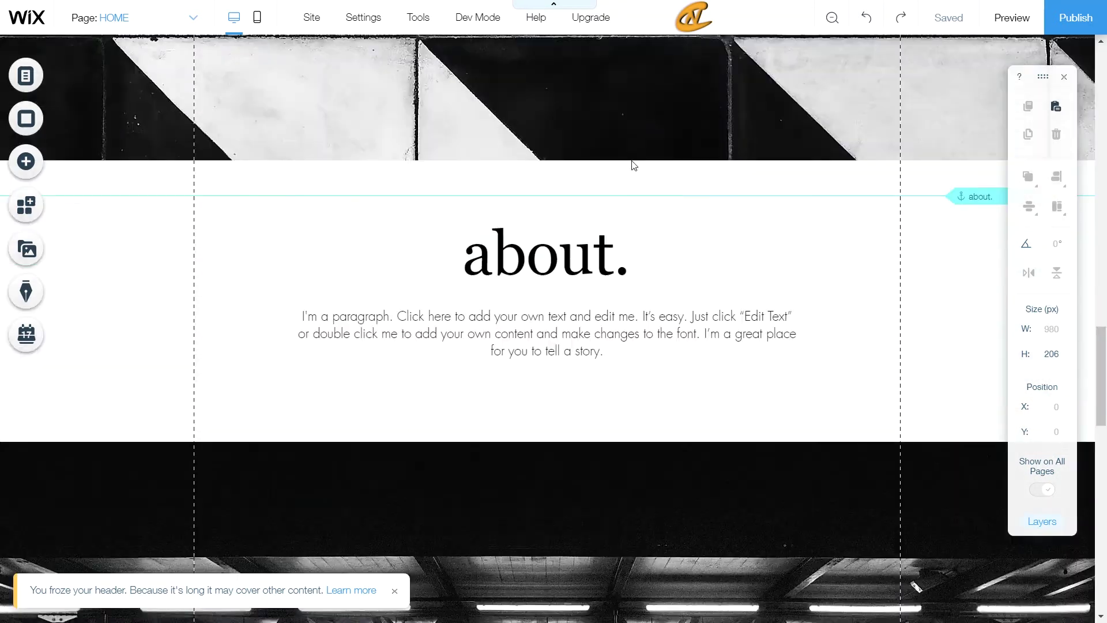
scroll(621, 191, "down", 2)
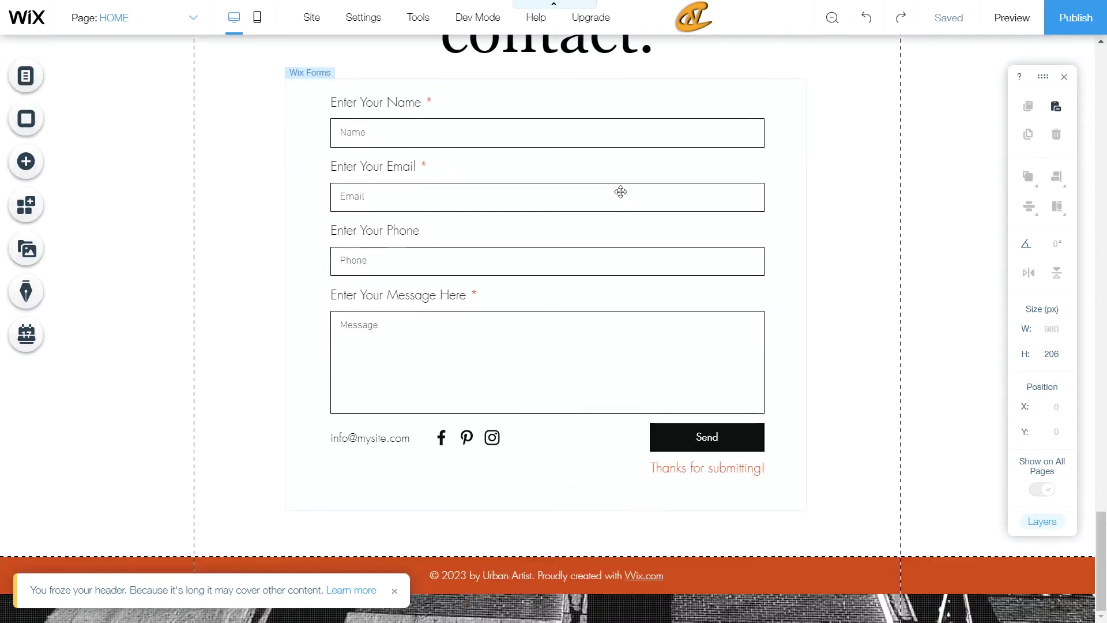
left_click(708, 568)
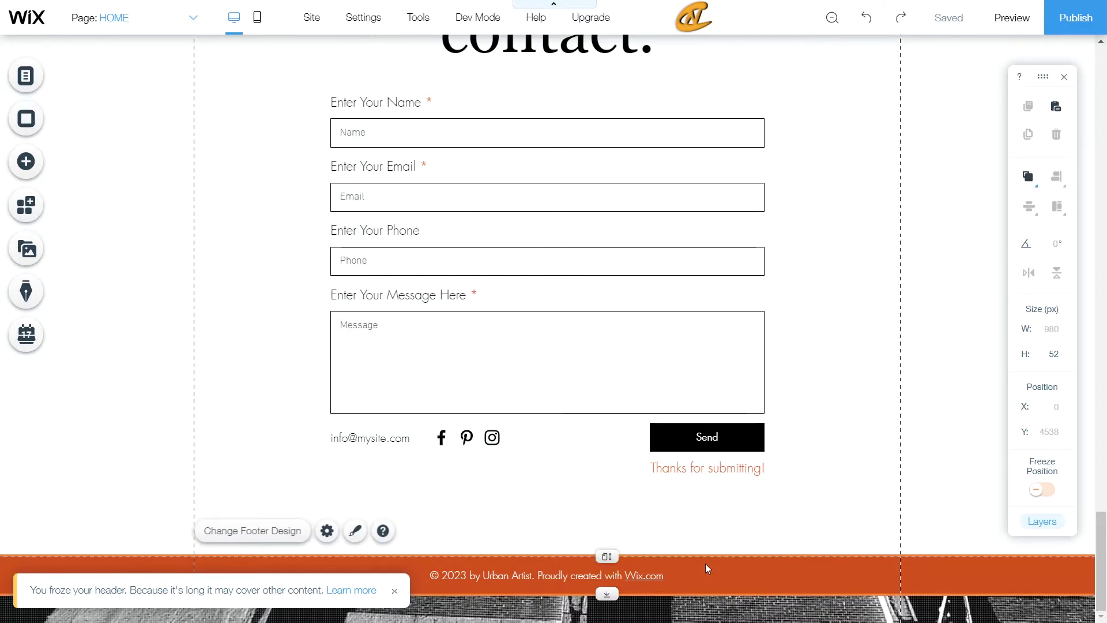
left_click_drag(608, 597, 607, 618)
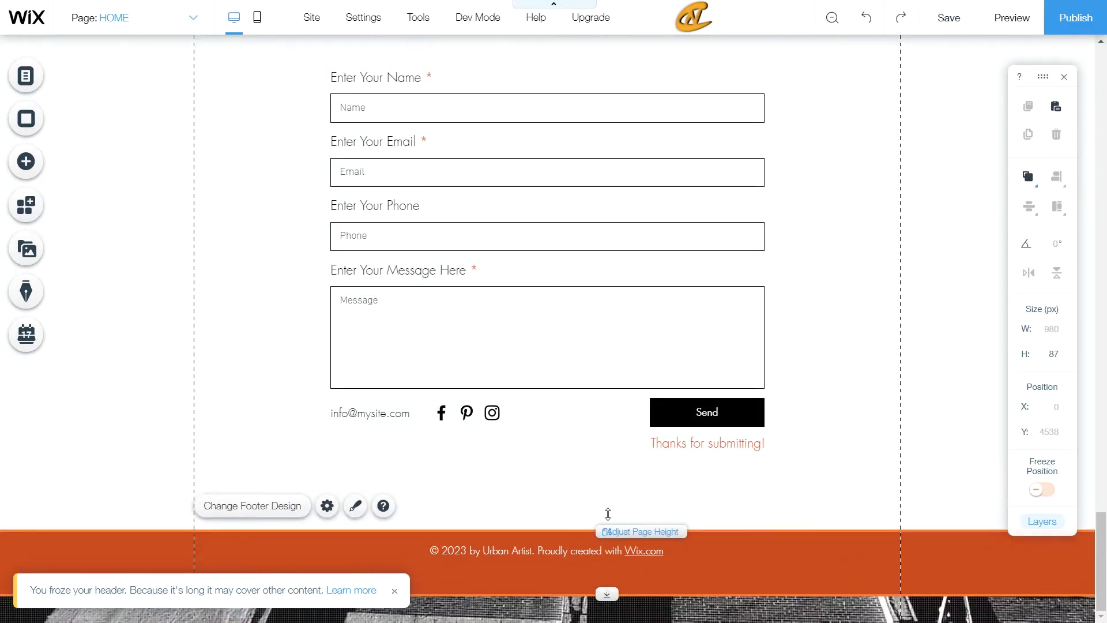
Browse the preset designs available for the page header.
scroll(607, 507, "up", 20)
scroll(610, 495, "up", 15)
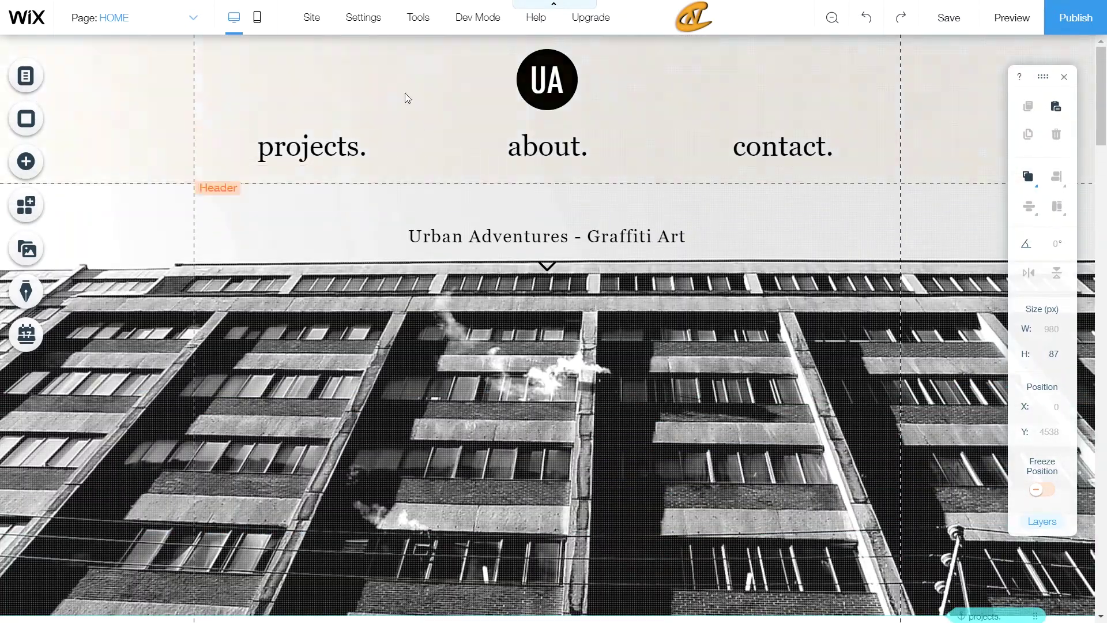
left_click(282, 86)
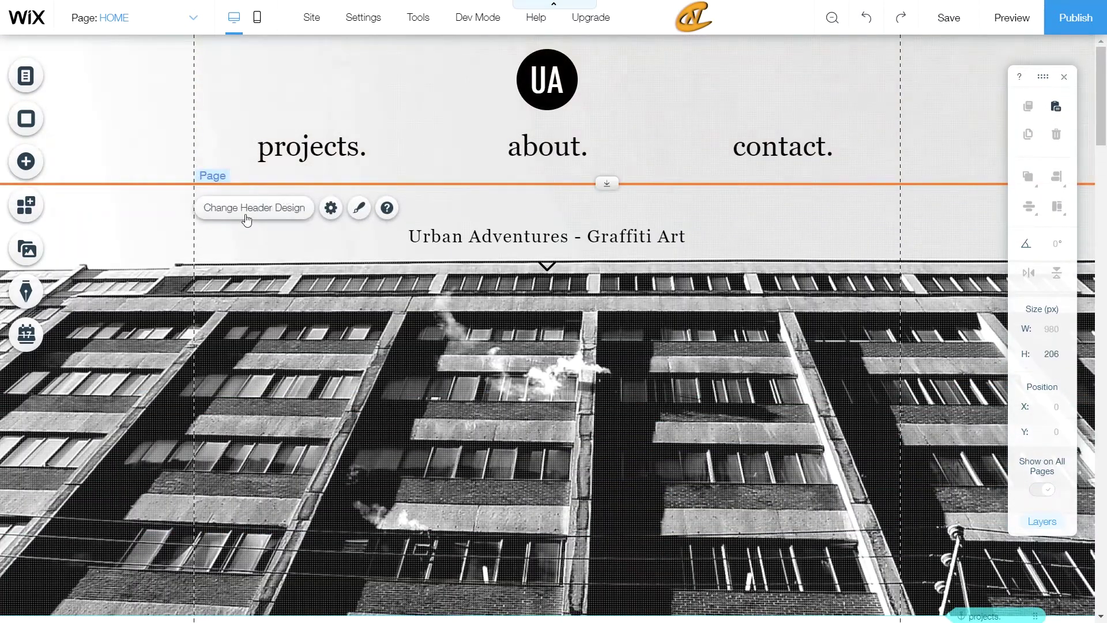
left_click(358, 207)
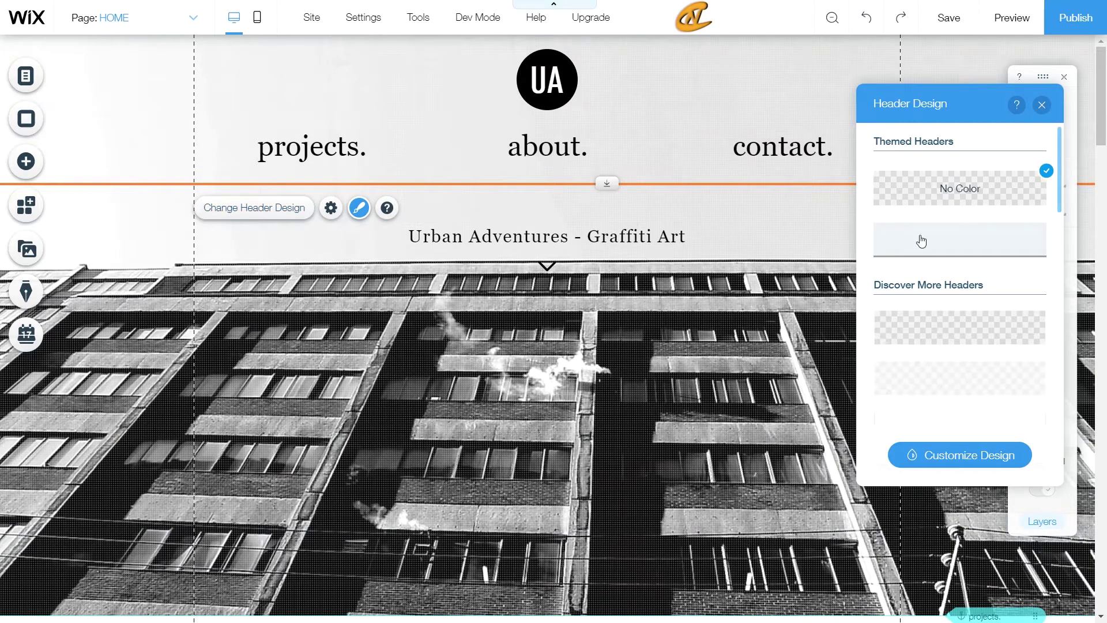
scroll(930, 271, "down", 2)
scroll(926, 243, "down", 1)
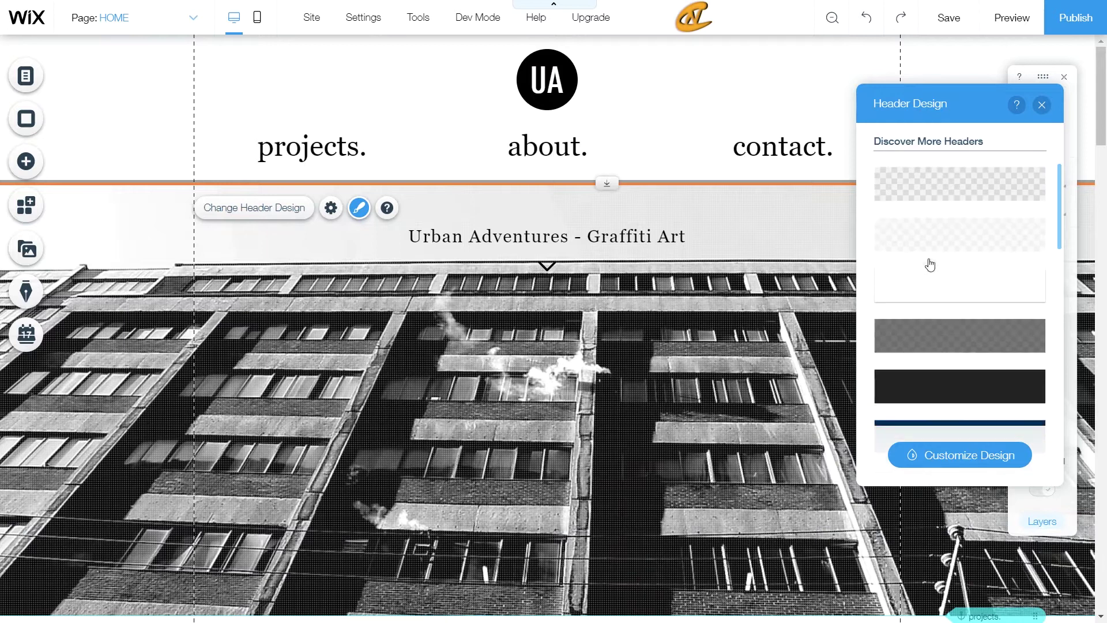
scroll(952, 247, "down", 3)
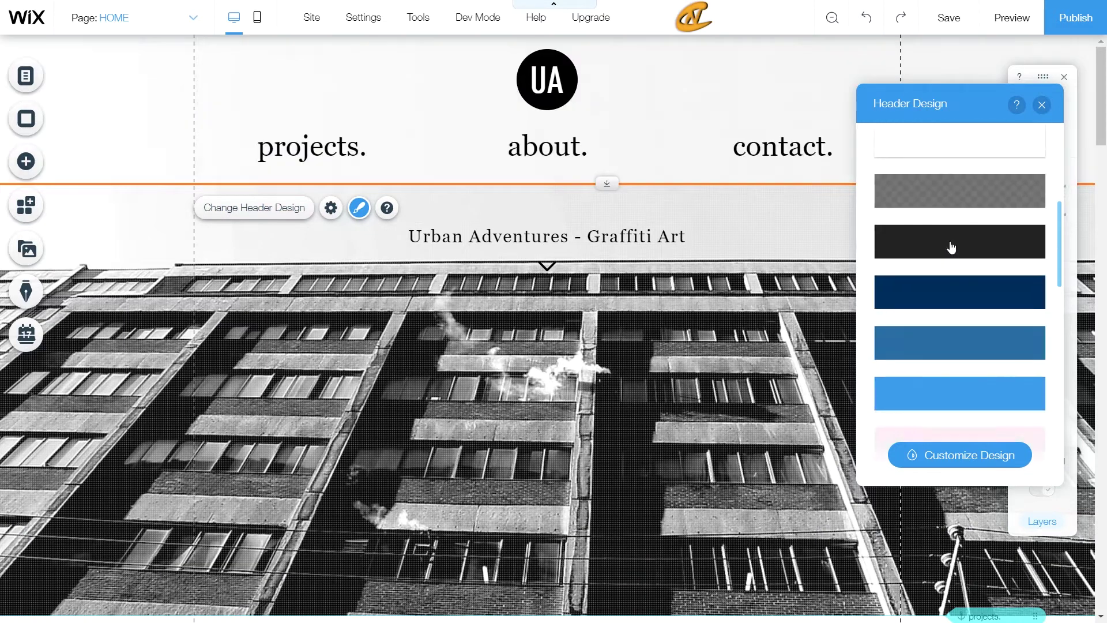
scroll(952, 247, "up", 5)
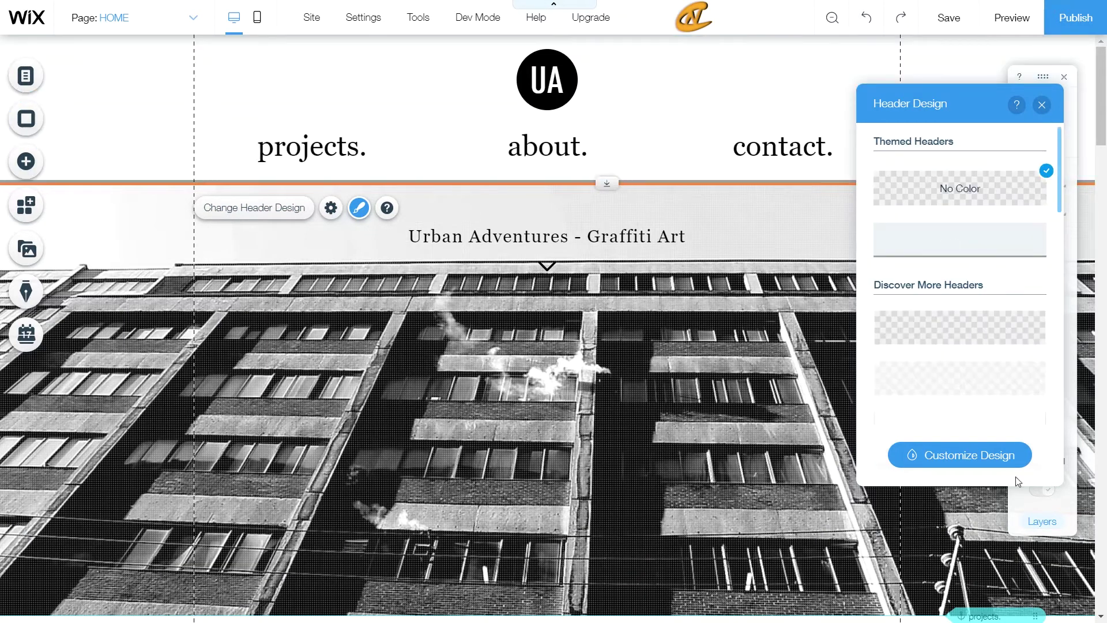
Customize the header with the preset that has Regular and Scroll states, and set its Regular background opacity to 0%.
left_click(974, 463)
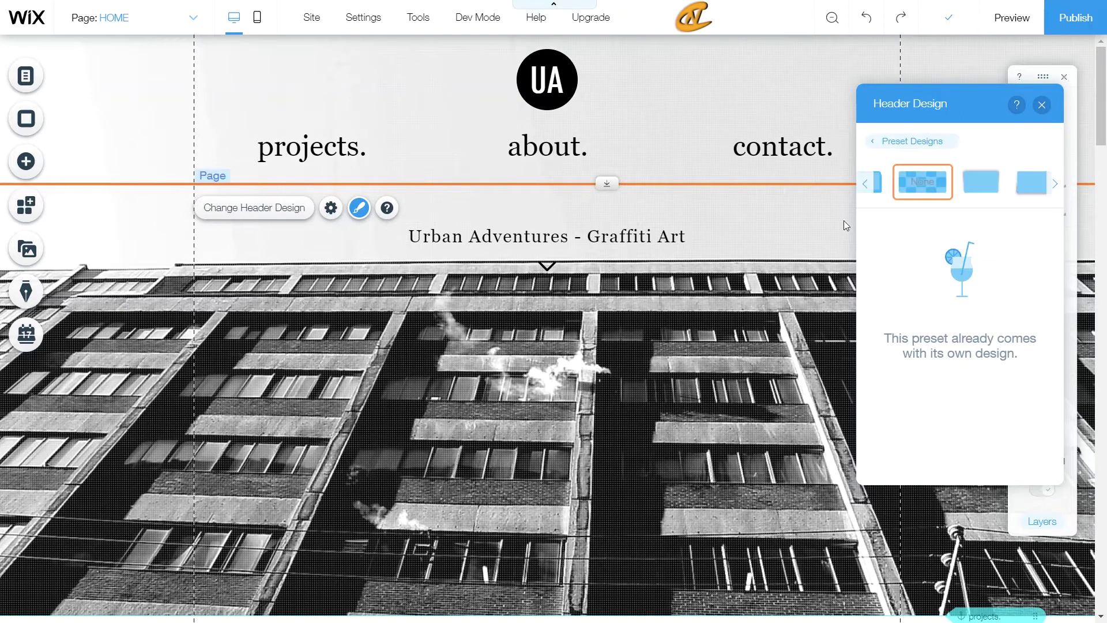
left_click(1051, 189)
left_click(1050, 189)
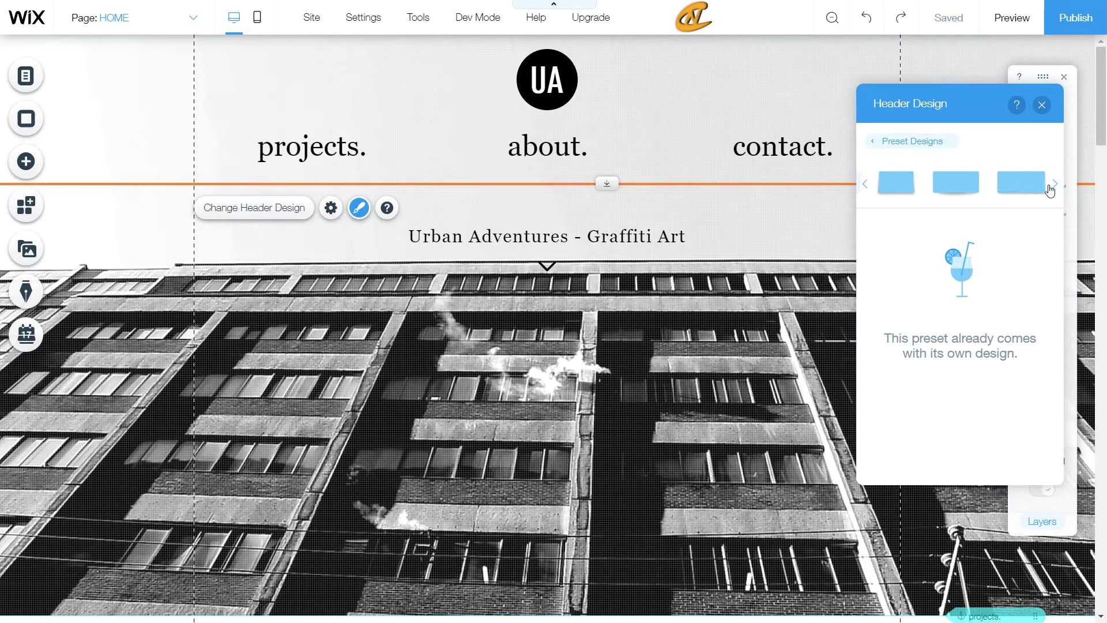
left_click(866, 185)
left_click(866, 185)
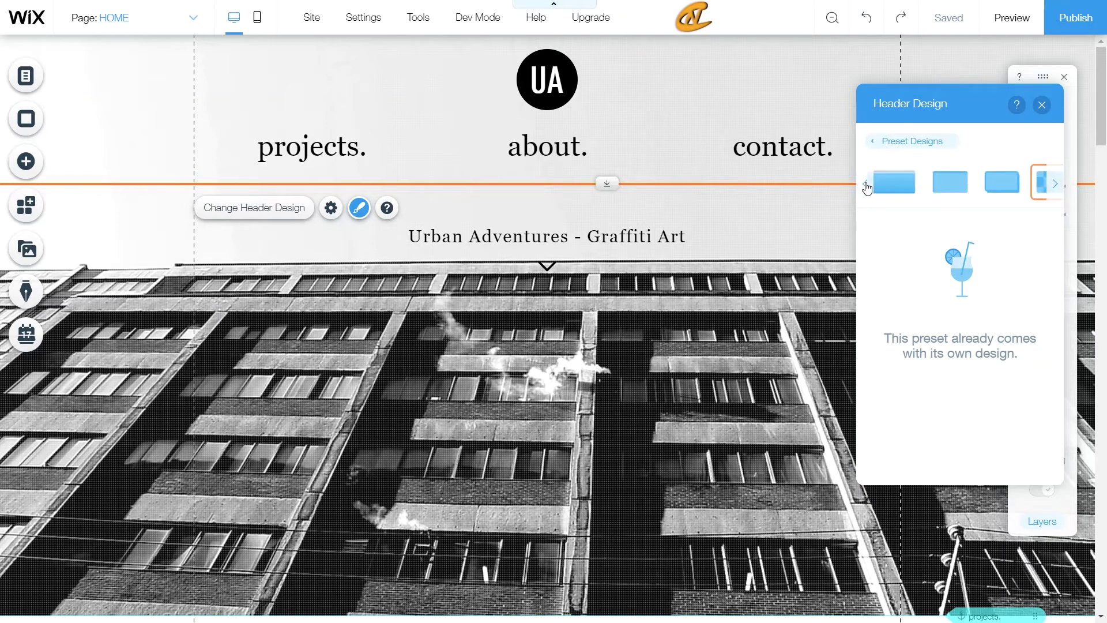
left_click(866, 183)
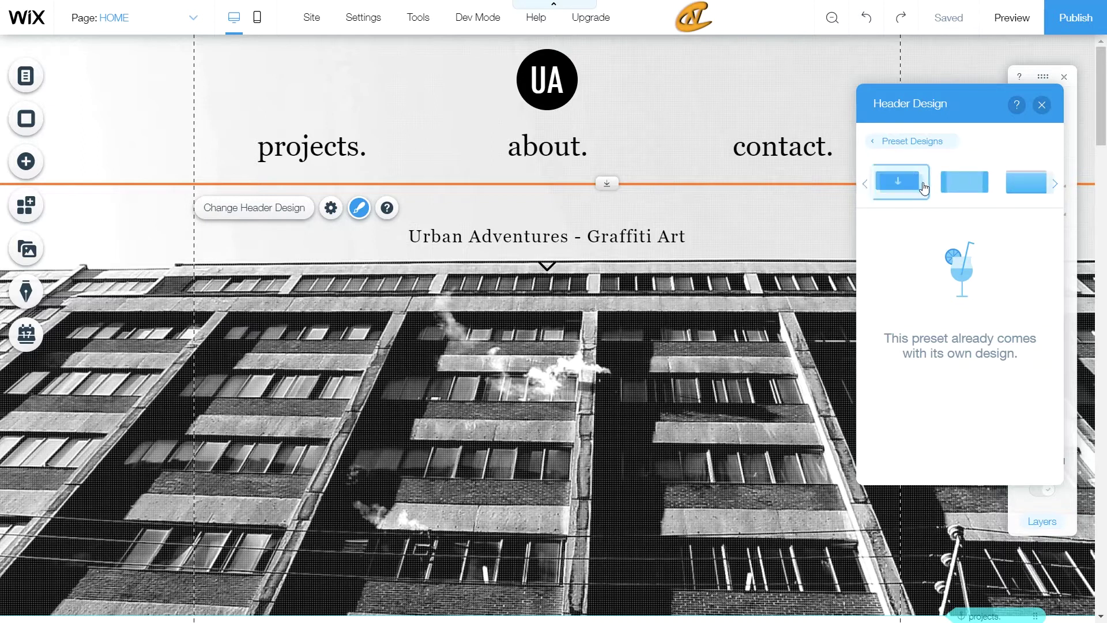
left_click(900, 184)
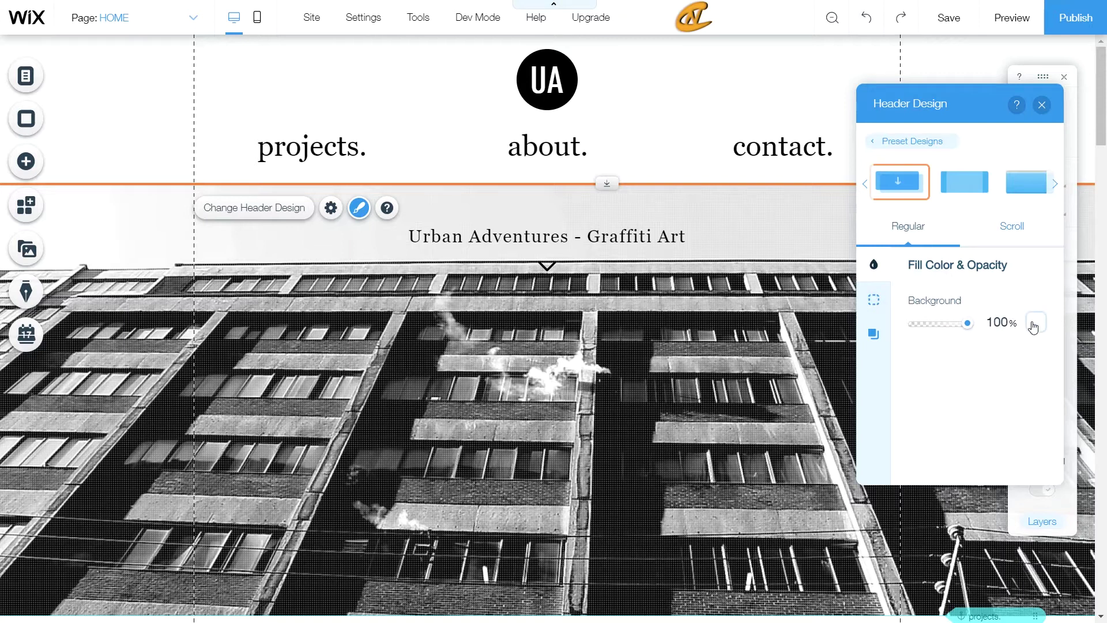
left_click_drag(947, 329, 901, 334)
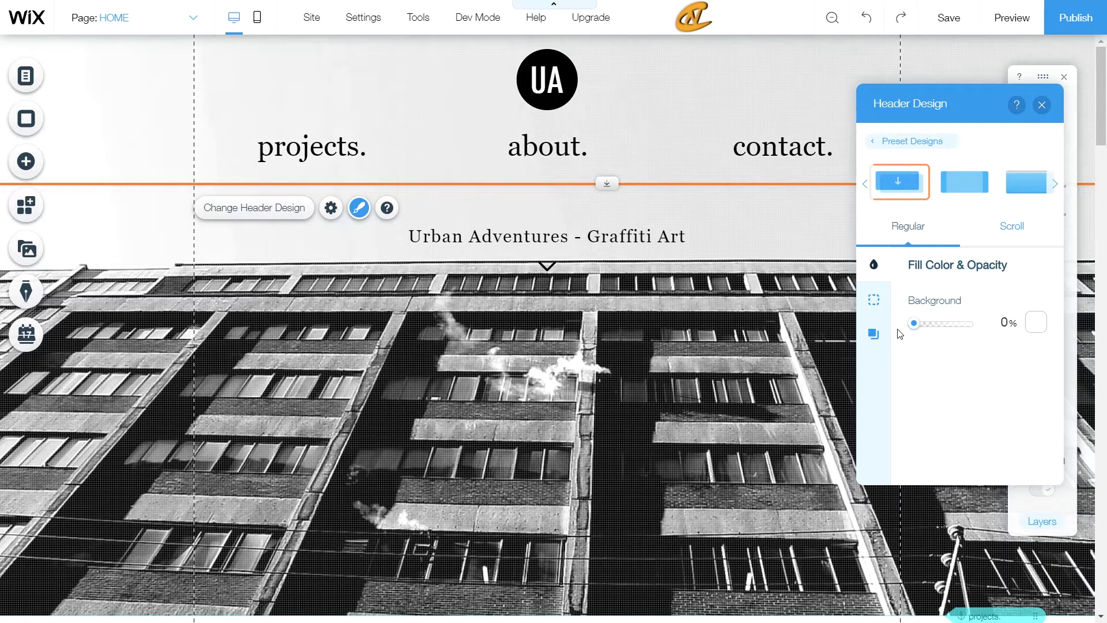
Give the header's Regular state a 3 px bottom border with 10% opacity.
left_click(875, 300)
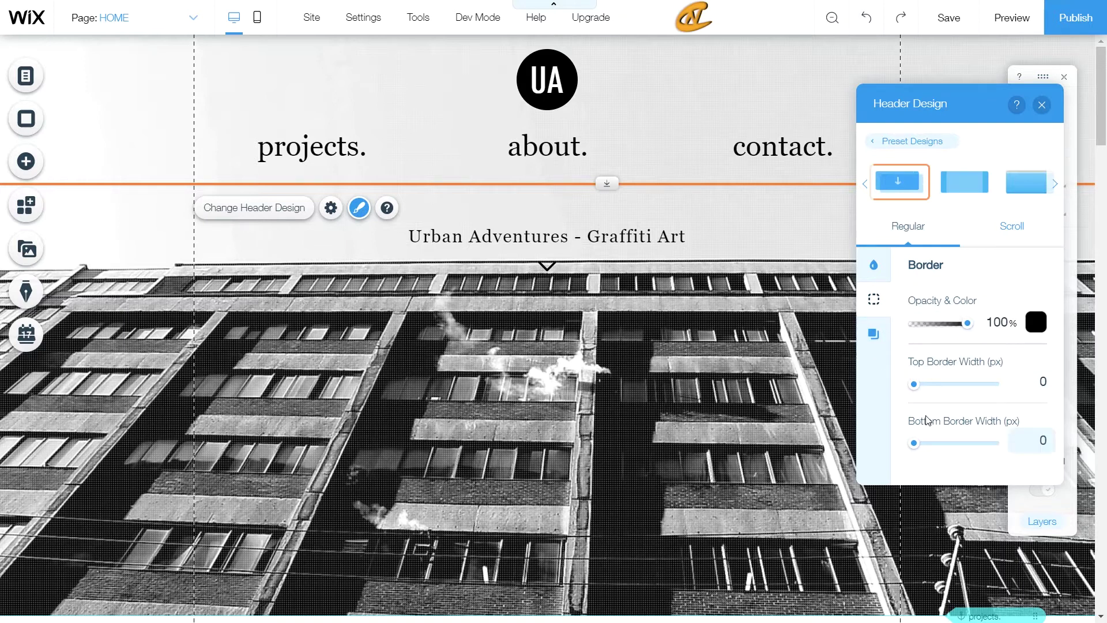
left_click_drag(919, 448, 931, 454)
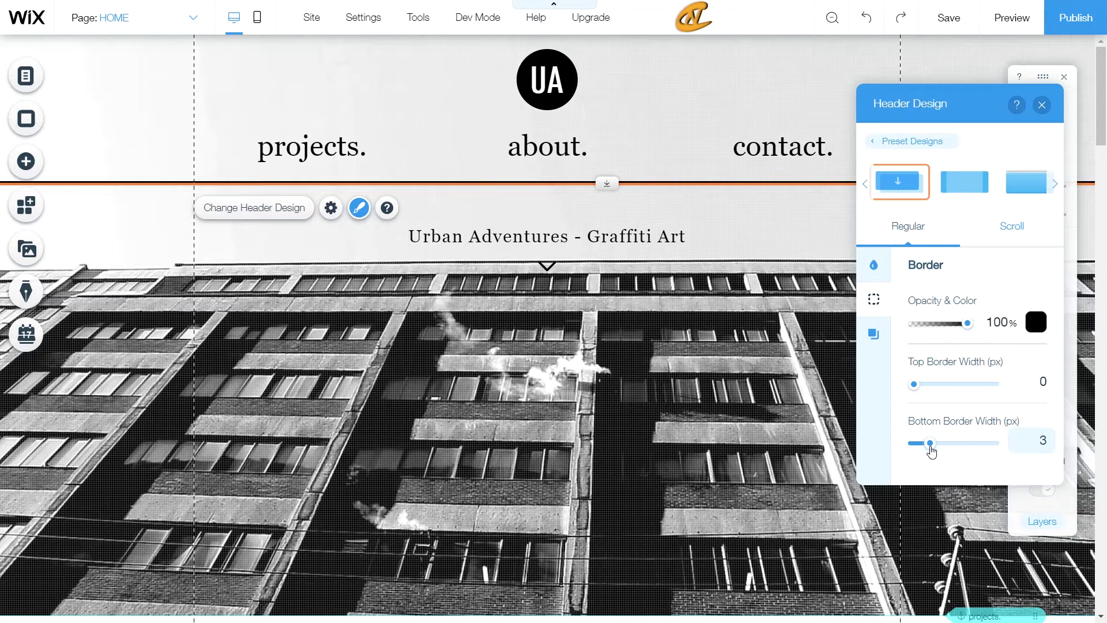
left_click_drag(970, 333, 925, 341)
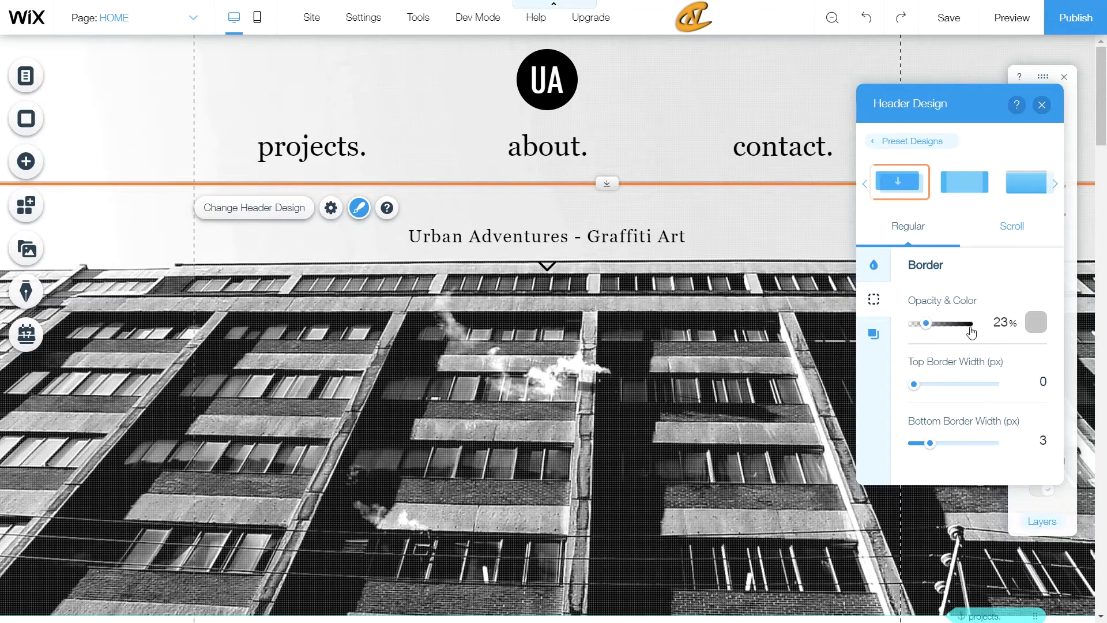
left_click_drag(925, 332, 917, 335)
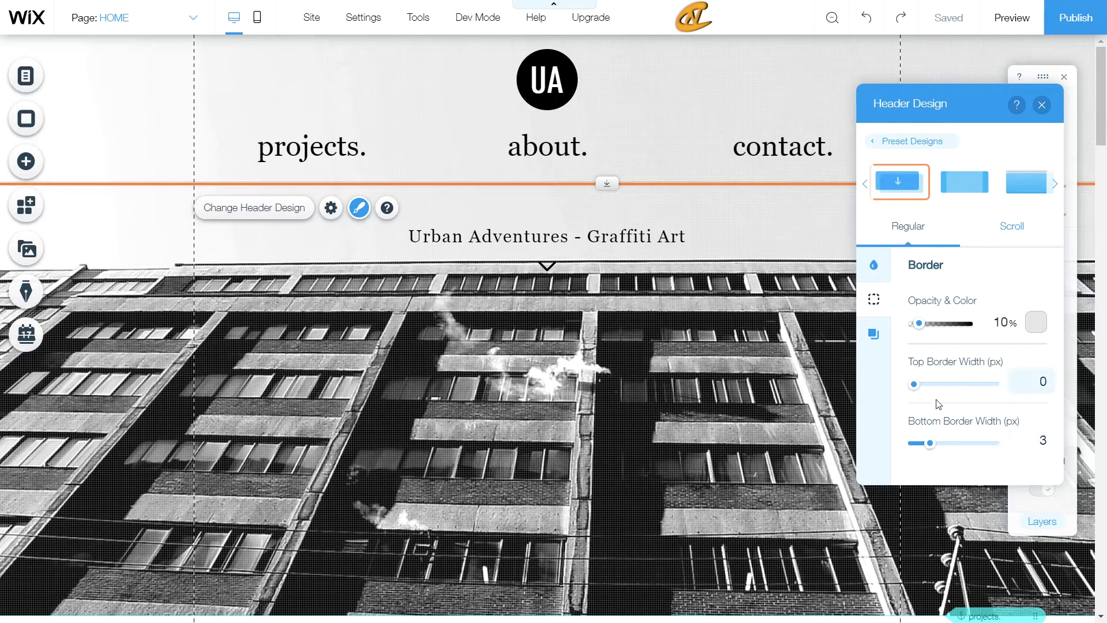
left_click(807, 320)
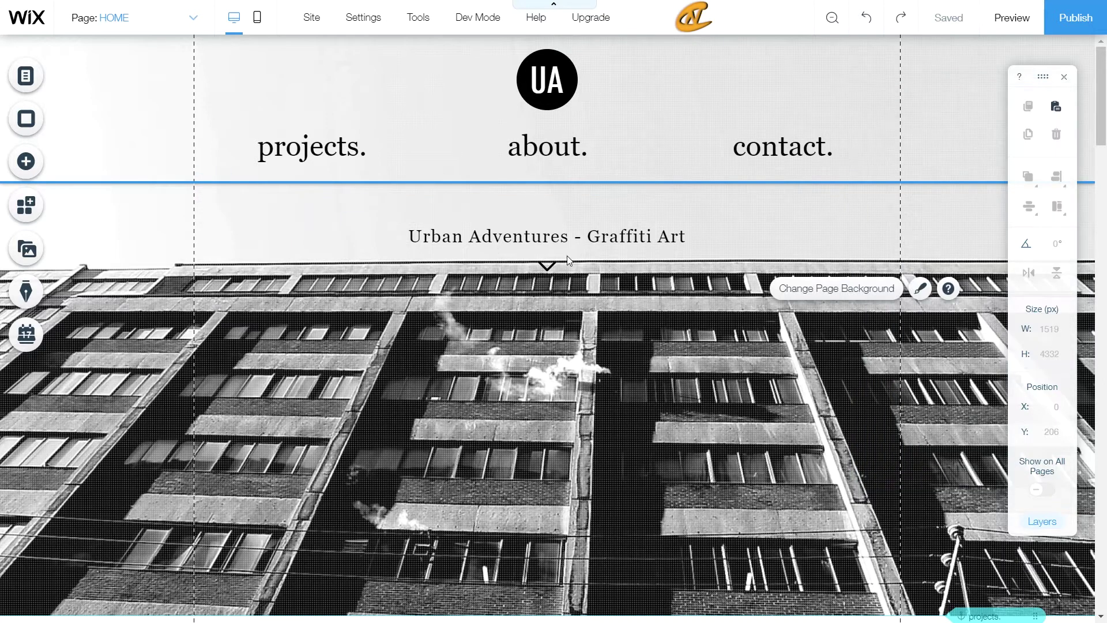
Reopen the header's design customization and review the Regular state's shadow settings, including distance, size, blur and opacity.
left_click(663, 144)
left_click(689, 98)
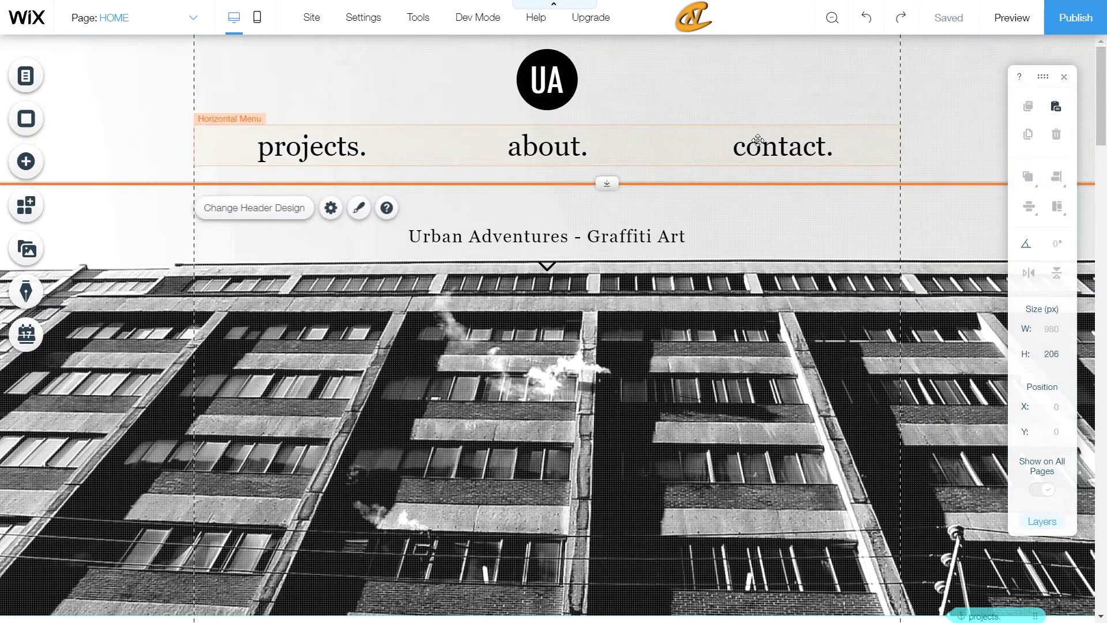
left_click(271, 213)
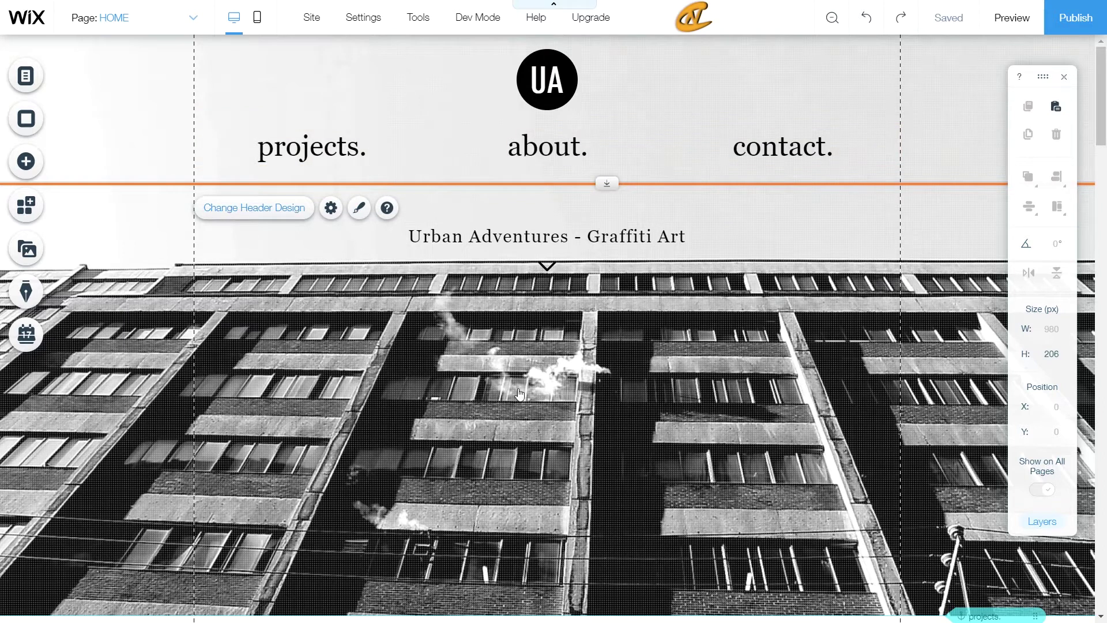
left_click(914, 457)
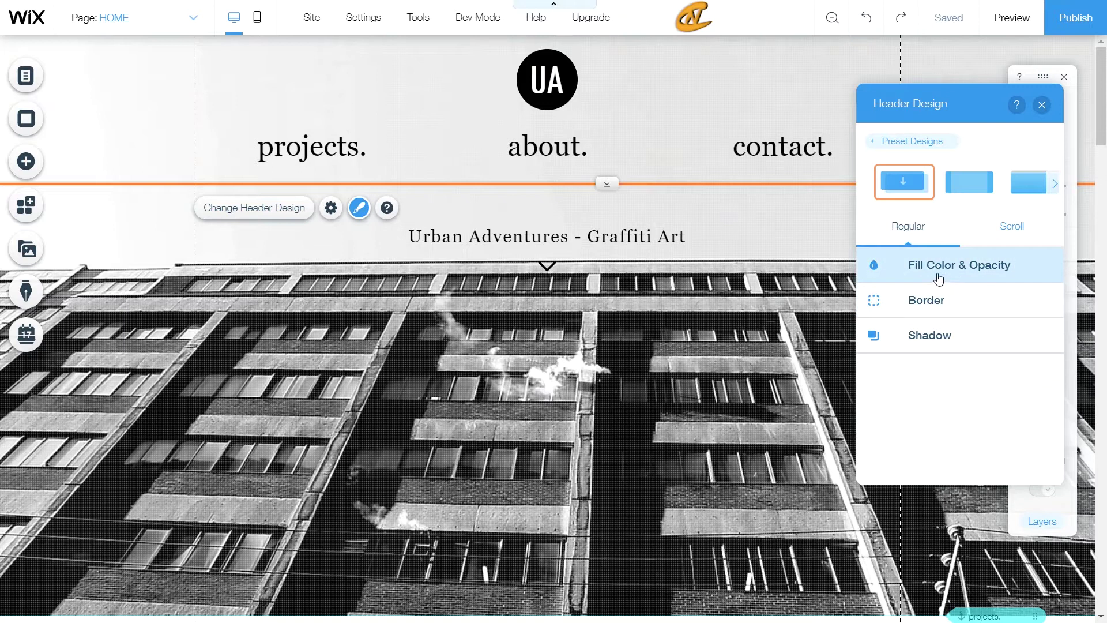
left_click(910, 339)
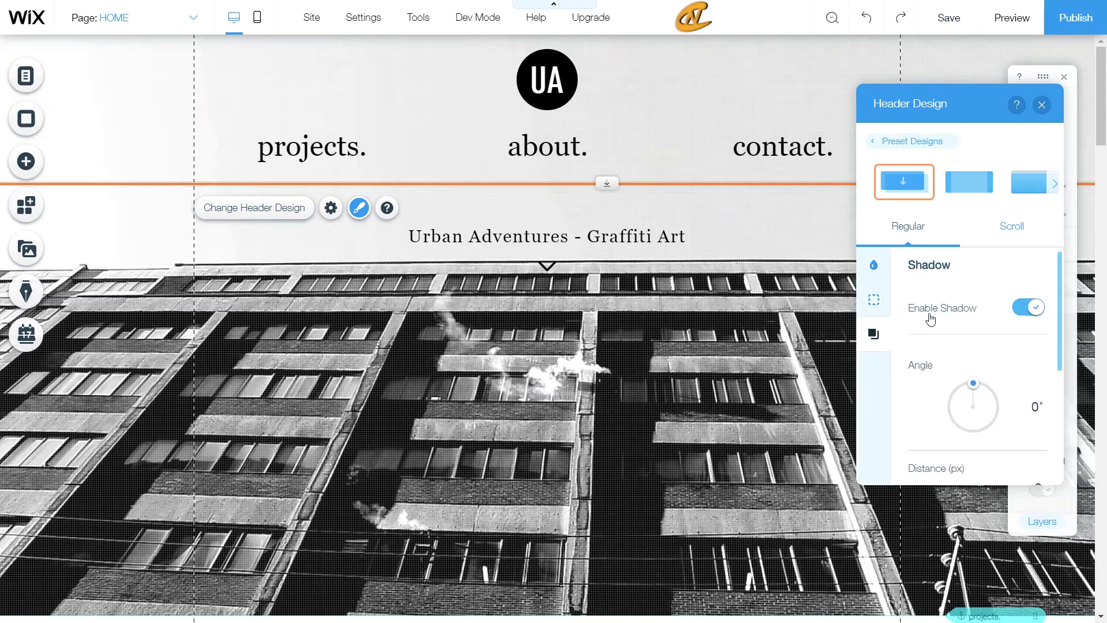
scroll(931, 318, "down", 3)
scroll(937, 320, "down", 1)
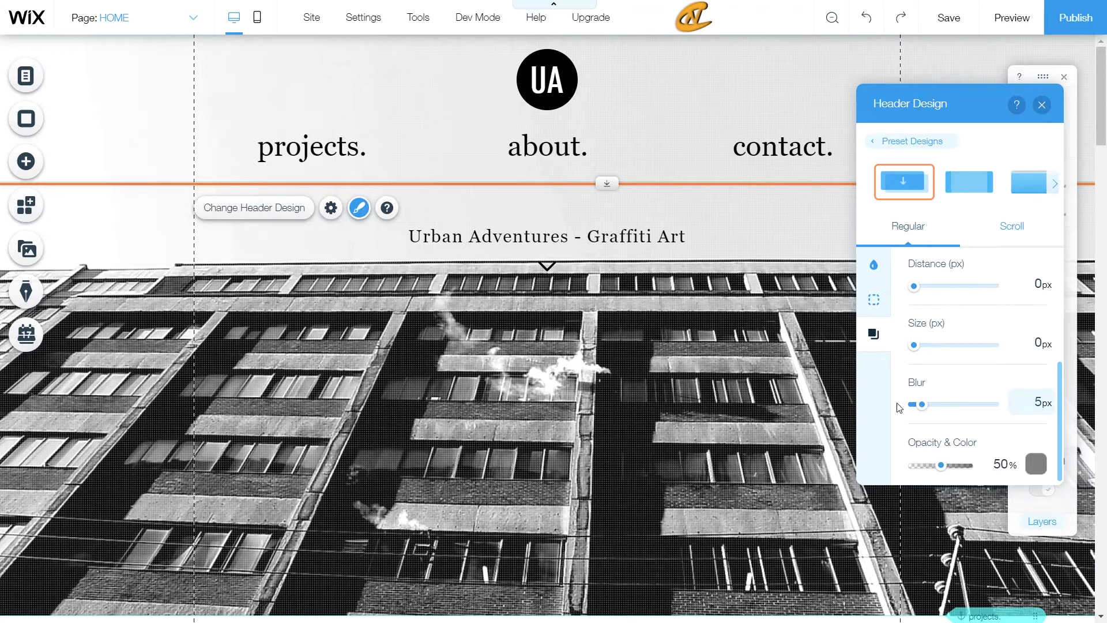
Set the Regular header's bottom border width to 0 px and return to its shadow settings.
left_click(874, 299)
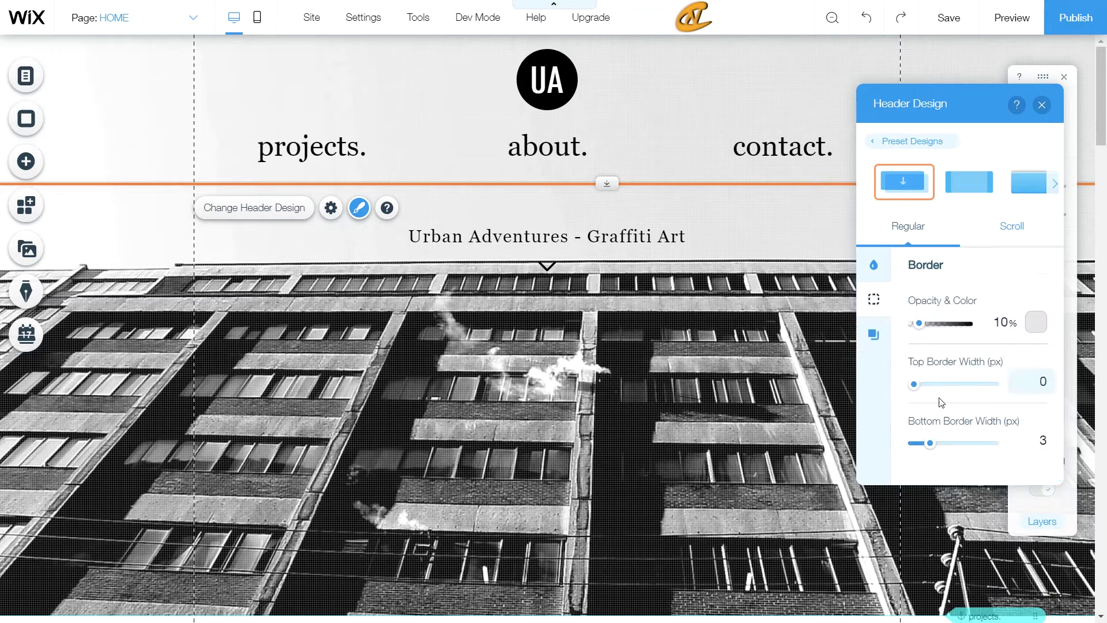
left_click_drag(933, 441, 913, 443)
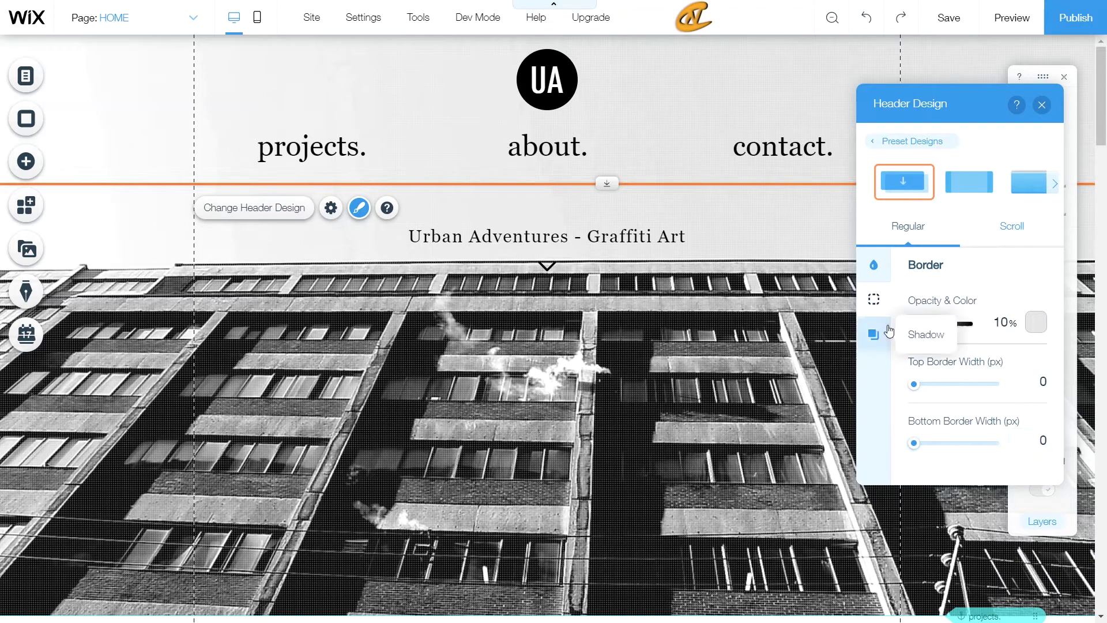
left_click(874, 335)
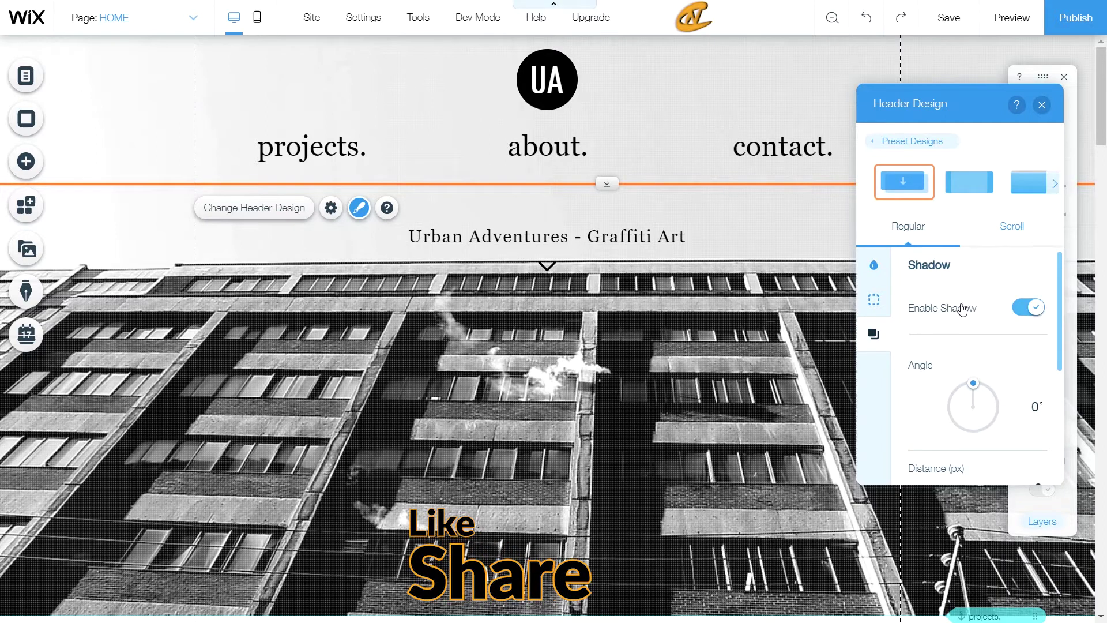
Set the header's Scroll state background to a new custom light grey, F0F0F0, and add it to the site's colors.
left_click(995, 238)
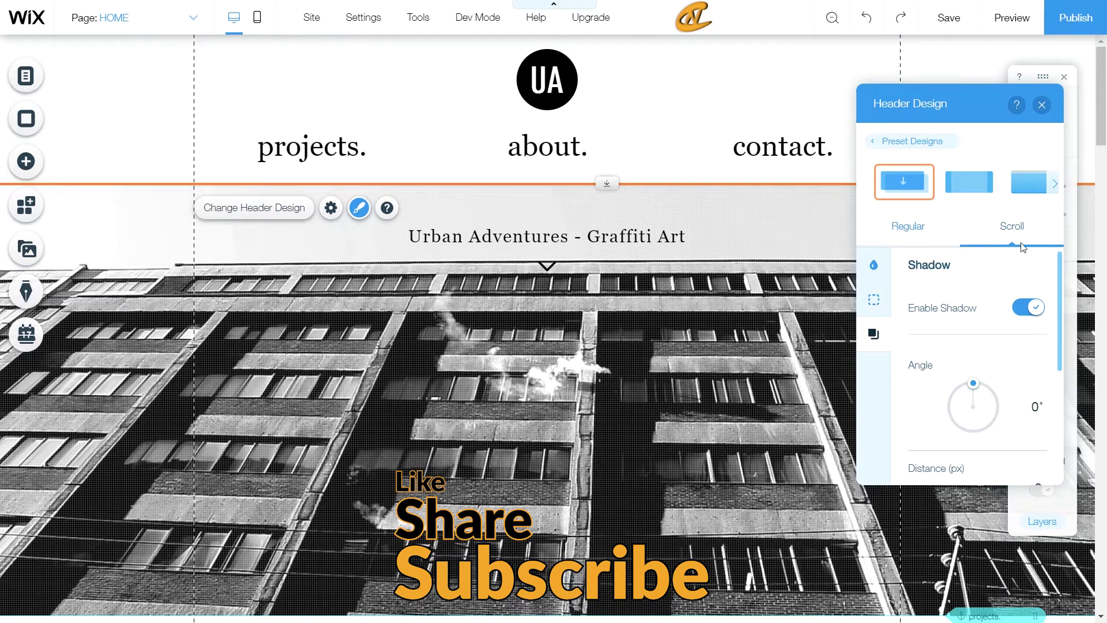
left_click(874, 265)
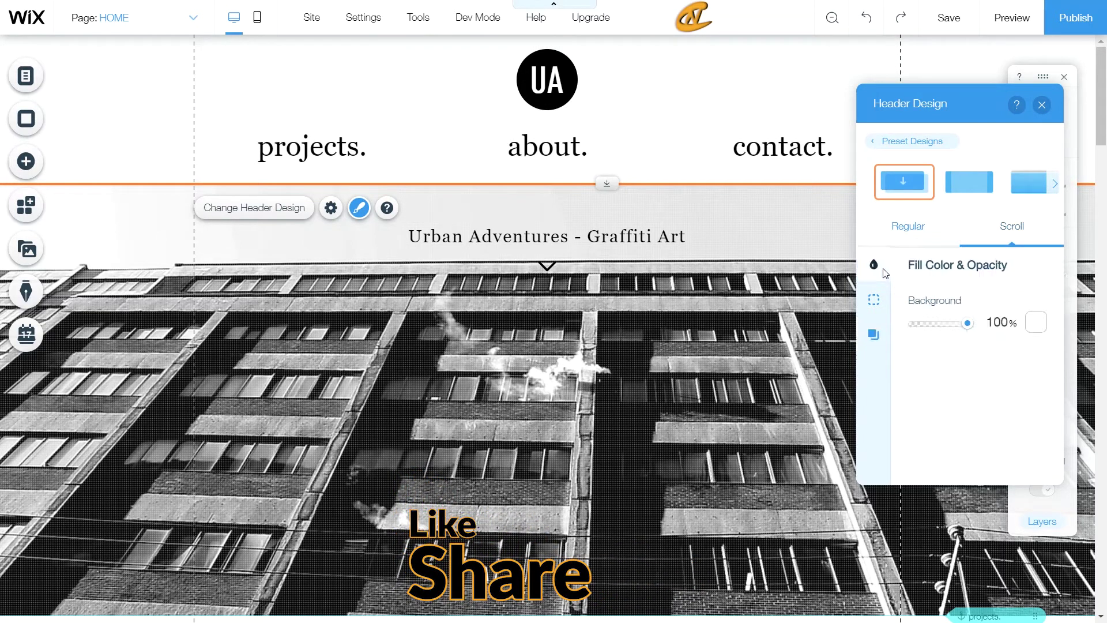
left_click(1041, 333)
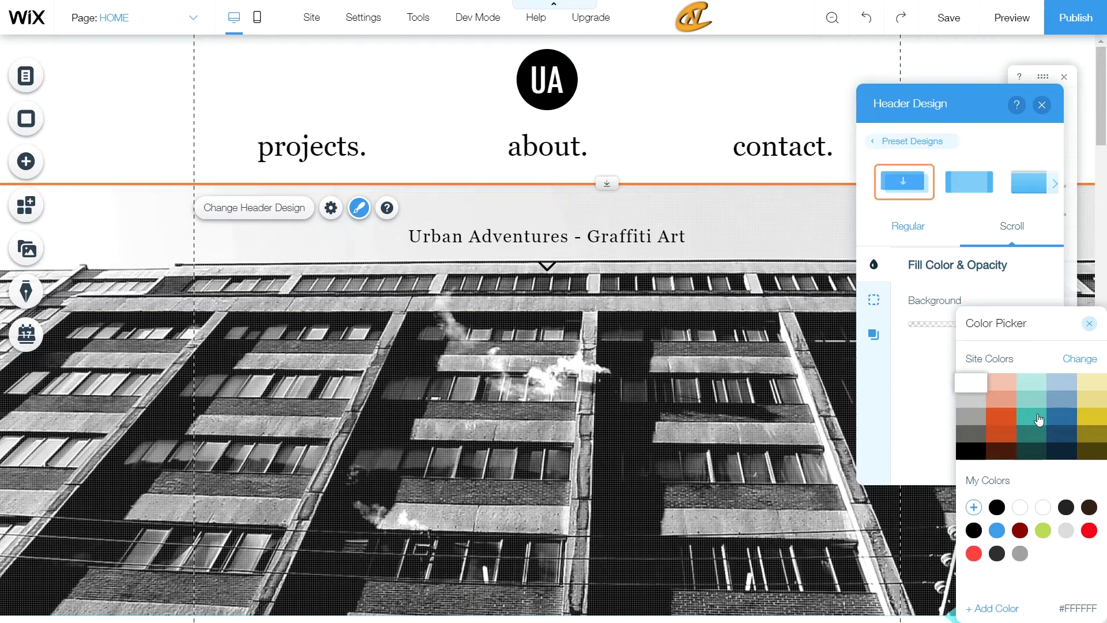
left_click(1008, 610)
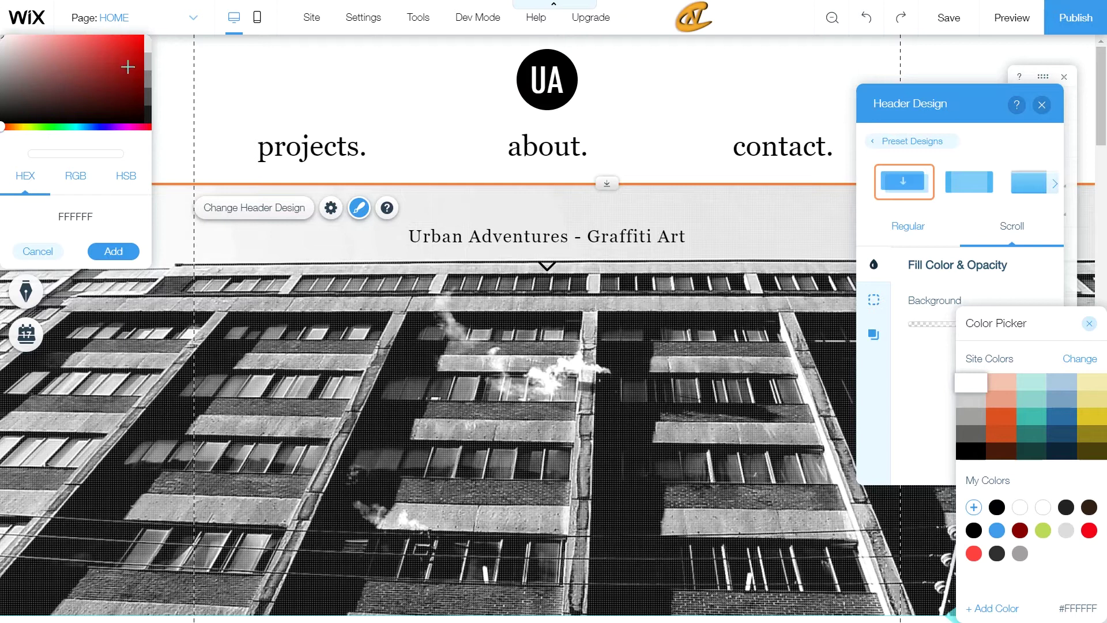
mouse_move(20, 68)
left_mouse_down()
mouse_move(2, 65)
mouse_move(2, 42)
left_mouse_up()
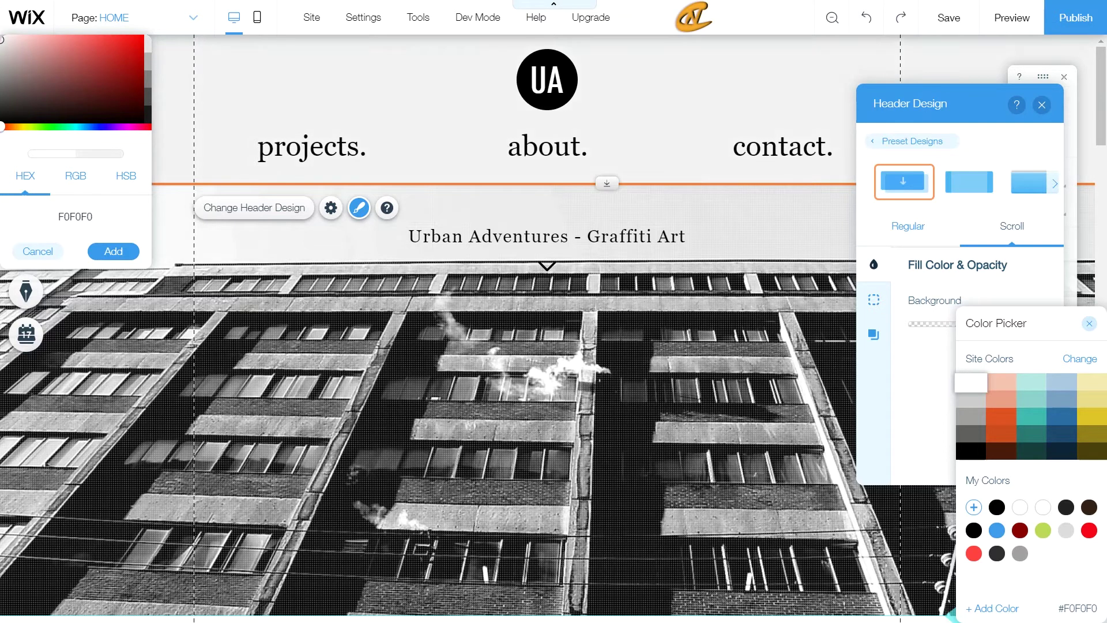
left_click(113, 251)
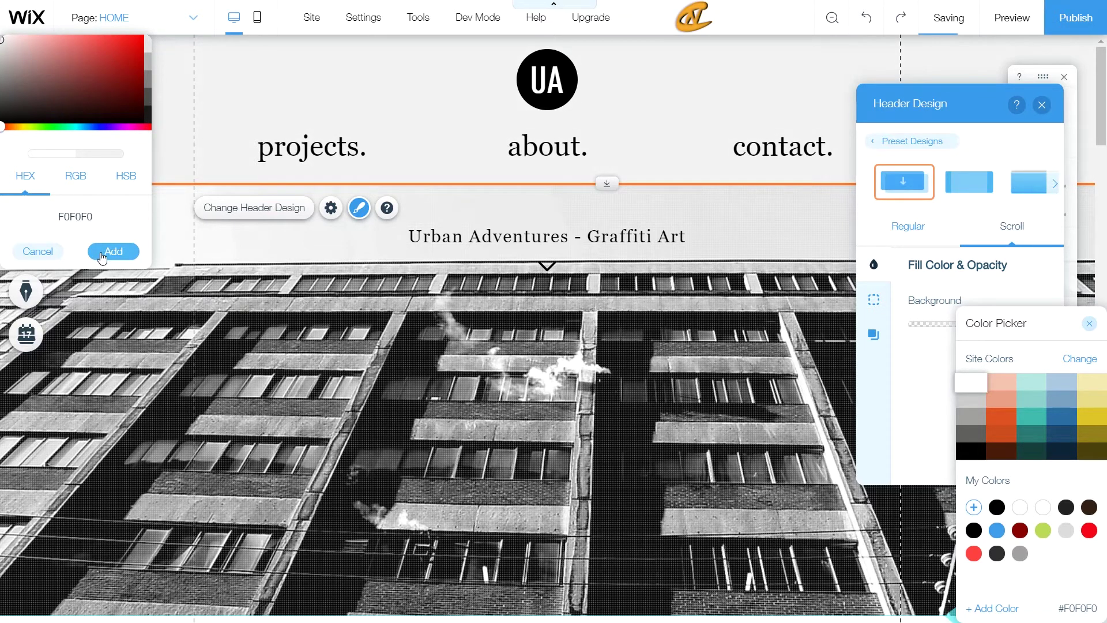
left_click(1092, 327)
Review the Scroll state's border and fill settings, and check the header's scroll behaviour options.
left_click(875, 300)
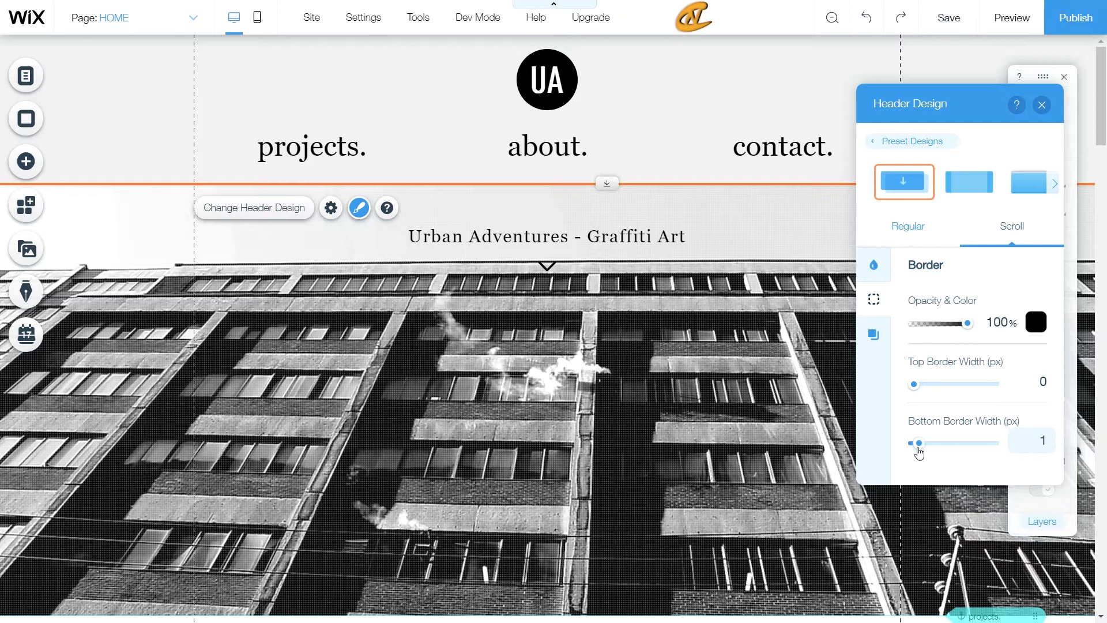
left_click(876, 265)
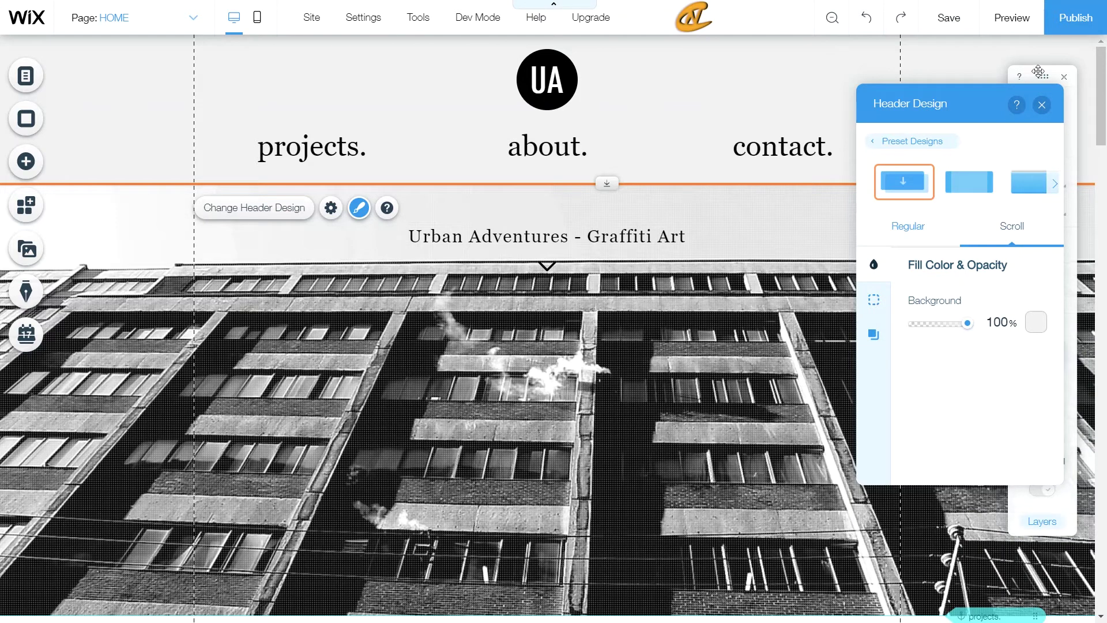
left_click(1042, 104)
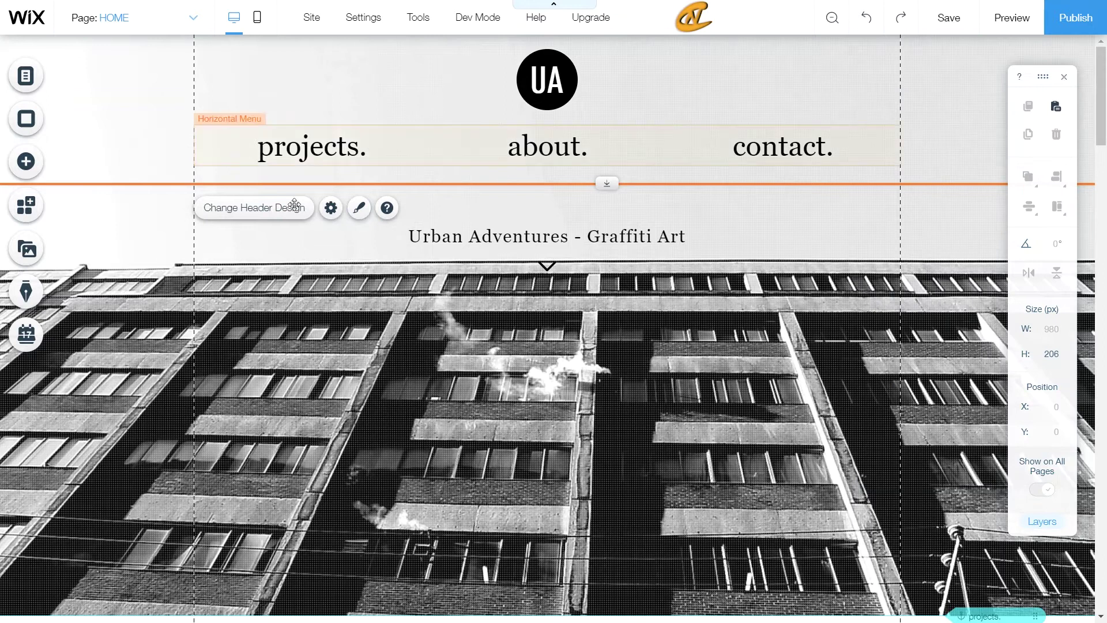
left_click(331, 209)
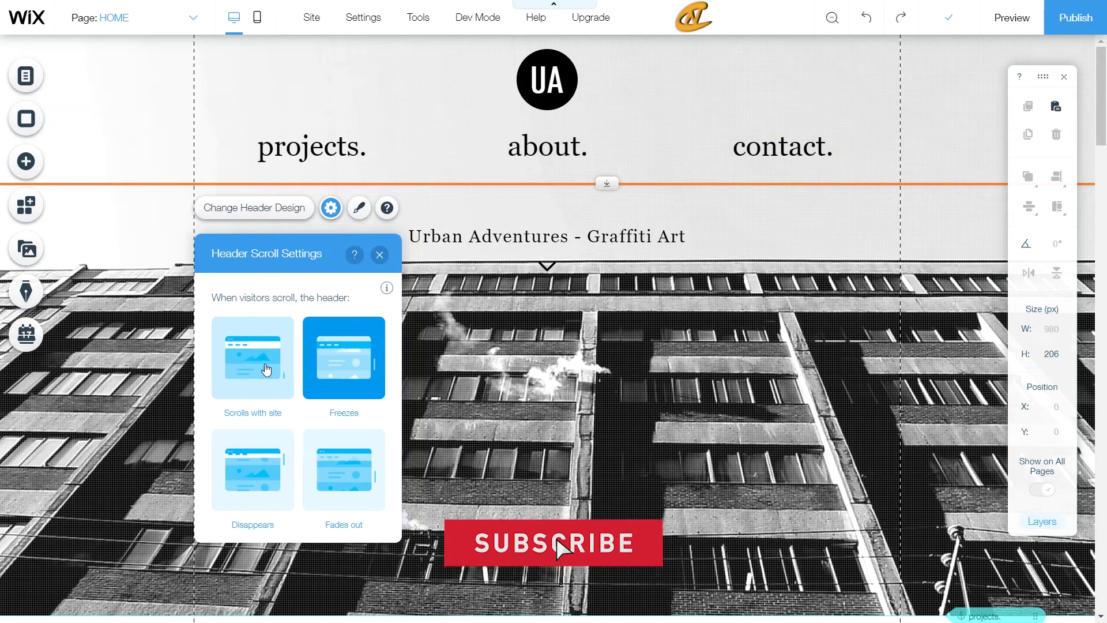
left_click(379, 255)
Preview the site and examine how the header changes between its Regular and Scroll states while moving through the page.
left_click(1006, 27)
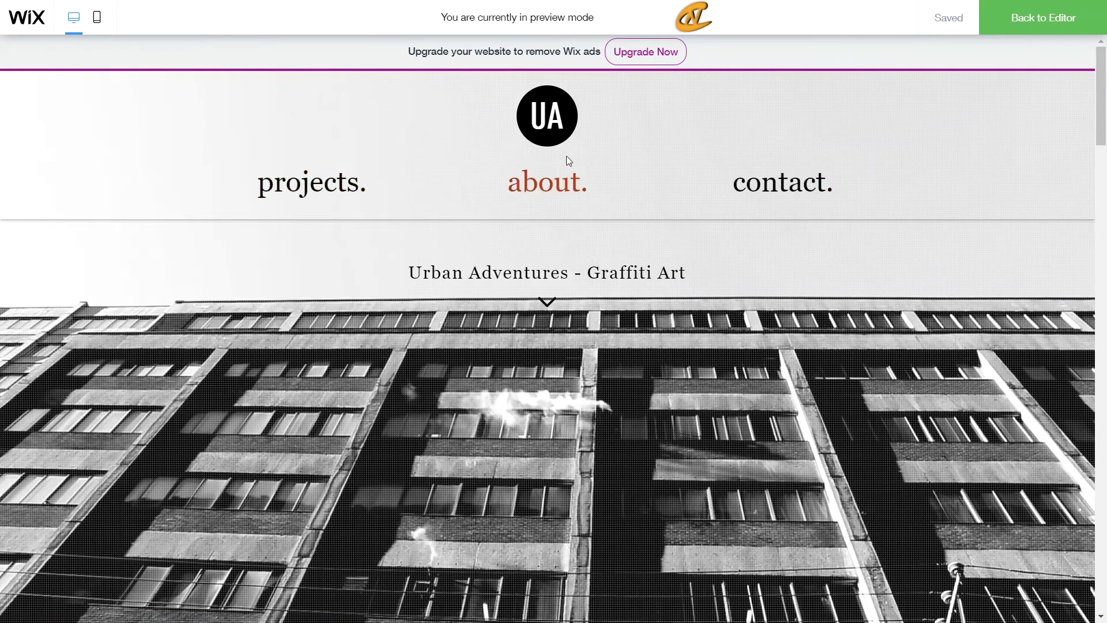
scroll(649, 137, "down", 6)
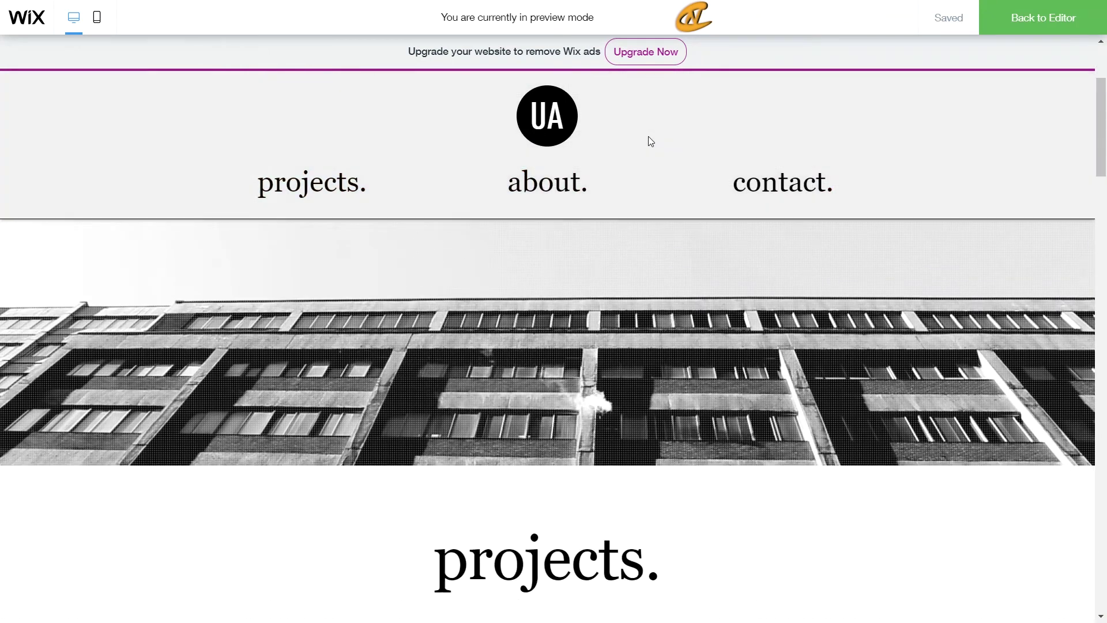
scroll(649, 145, "down", 5)
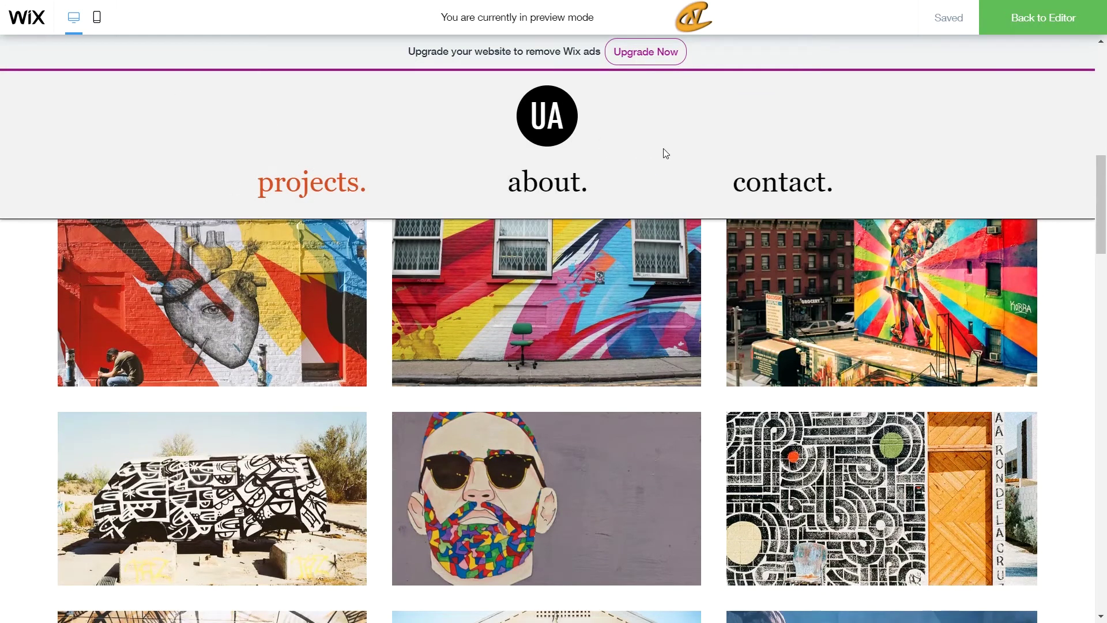
scroll(663, 151, "down", 2)
scroll(378, 262, "down", 2)
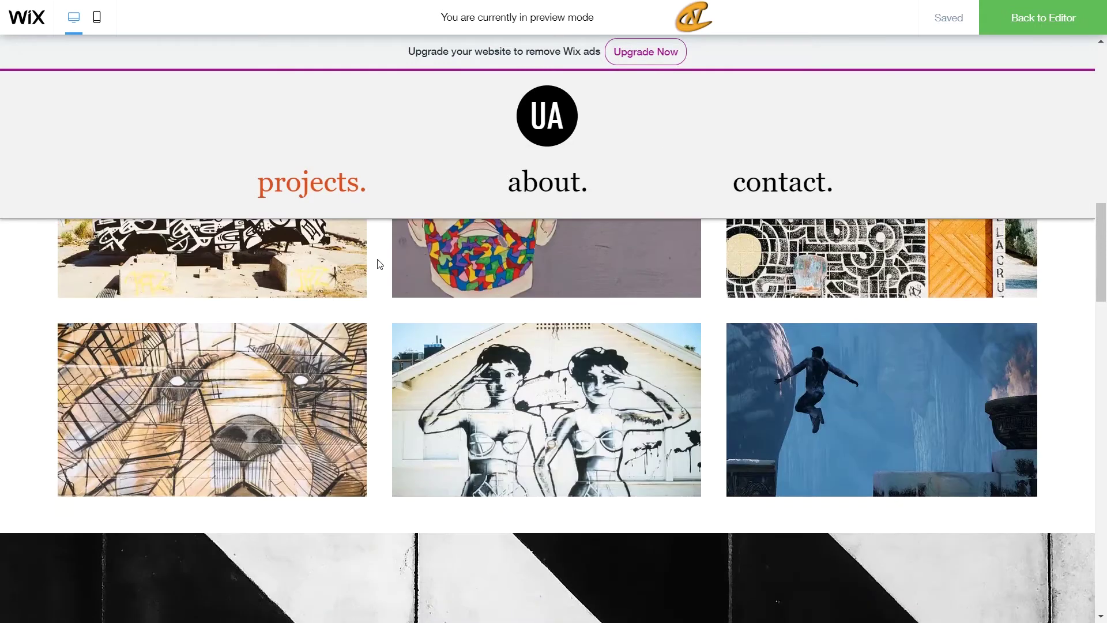
scroll(392, 265, "down", 1)
scroll(608, 289, "down", 2)
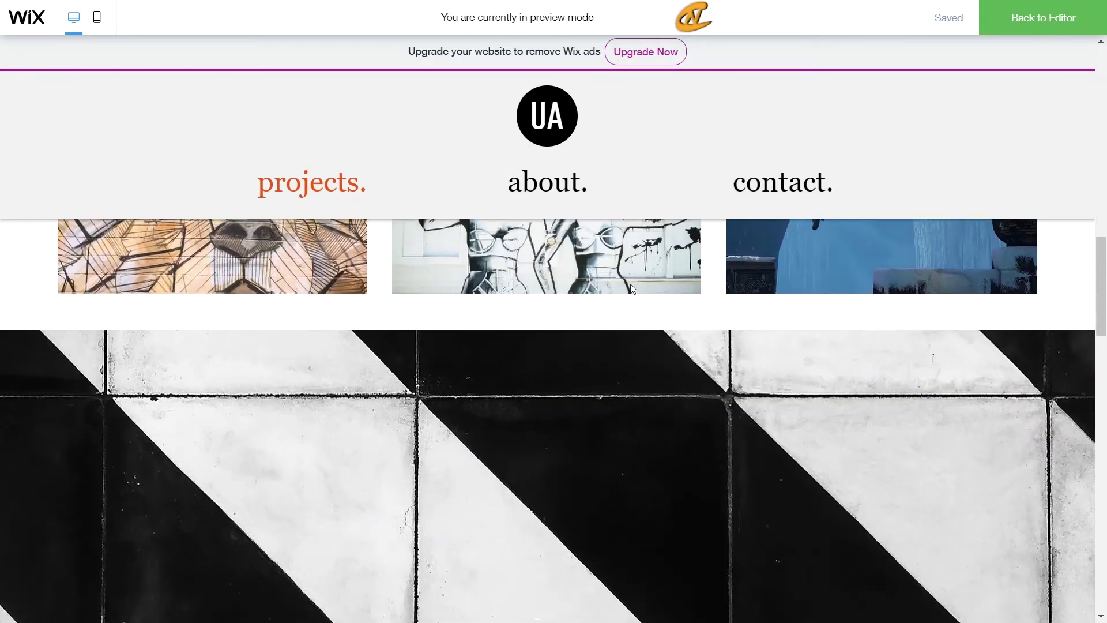
scroll(631, 283, "up", 5)
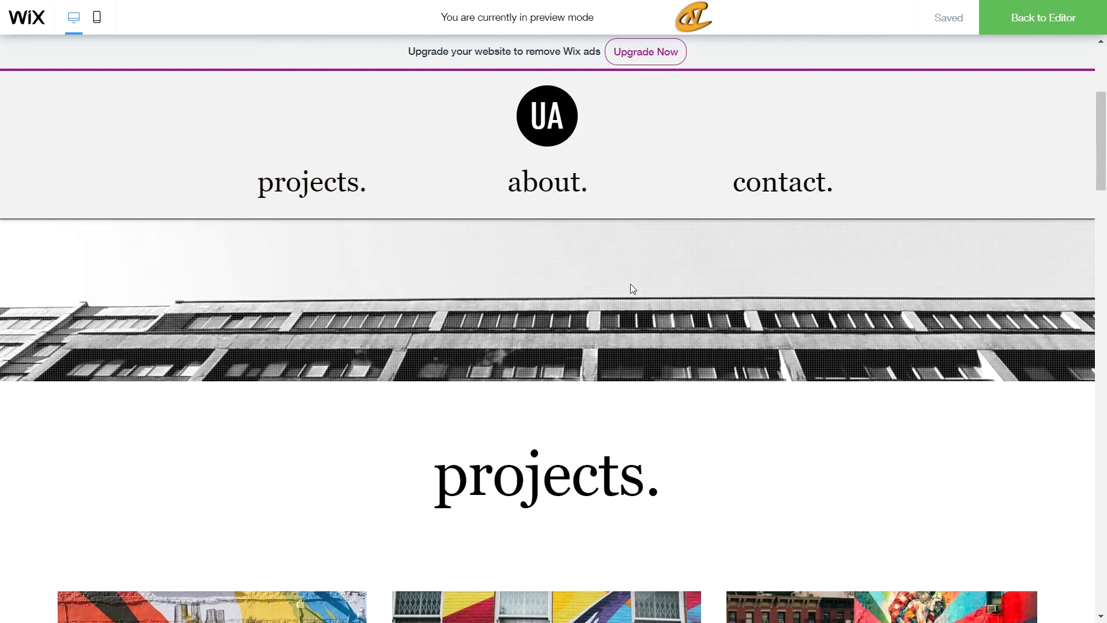
scroll(631, 288, "up", 3)
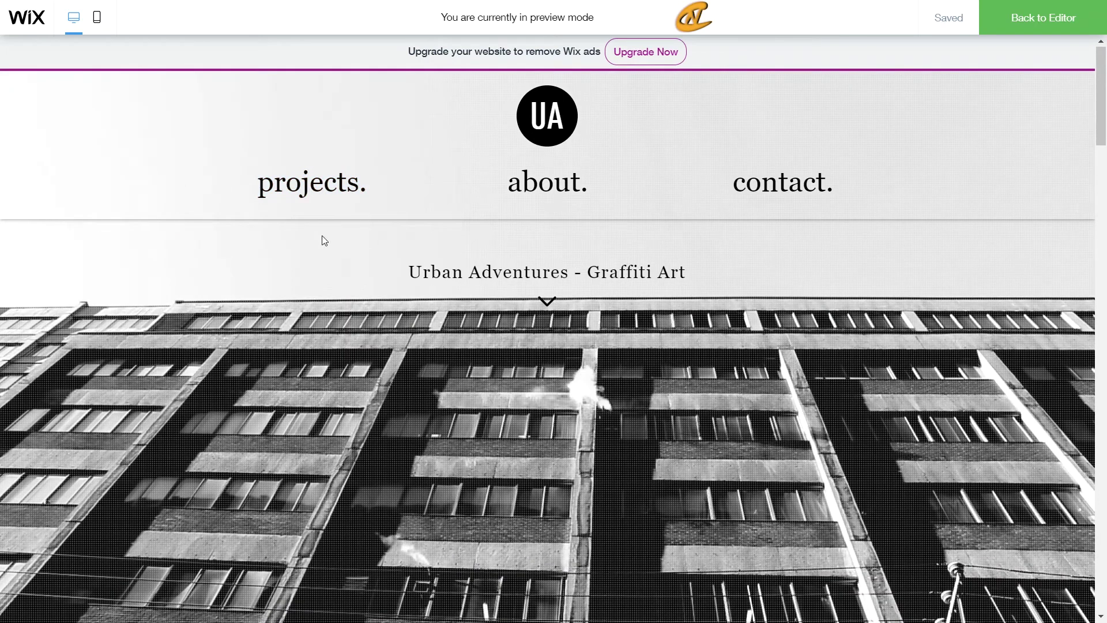
scroll(480, 223, "down", 6)
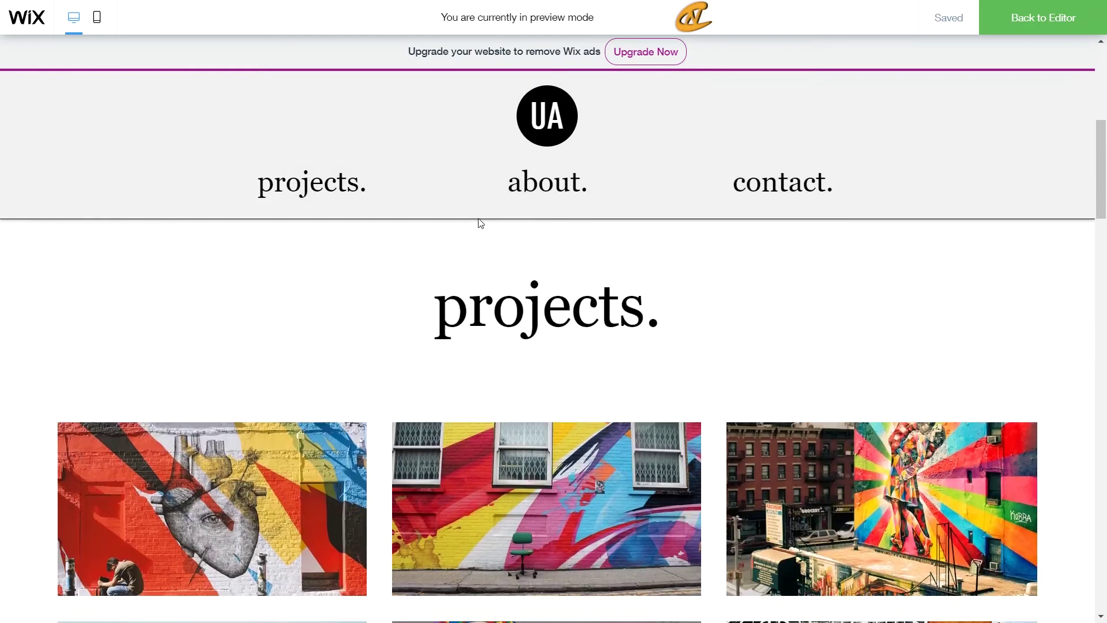
scroll(480, 222, "down", 2)
scroll(479, 222, "up", 8)
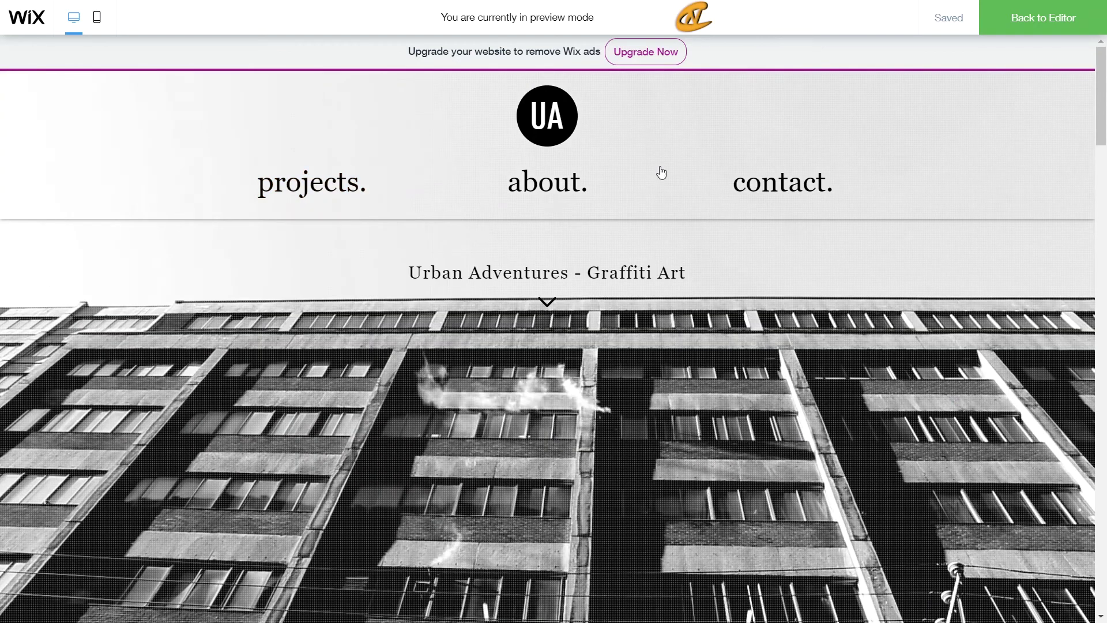
scroll(906, 215, "down", 3)
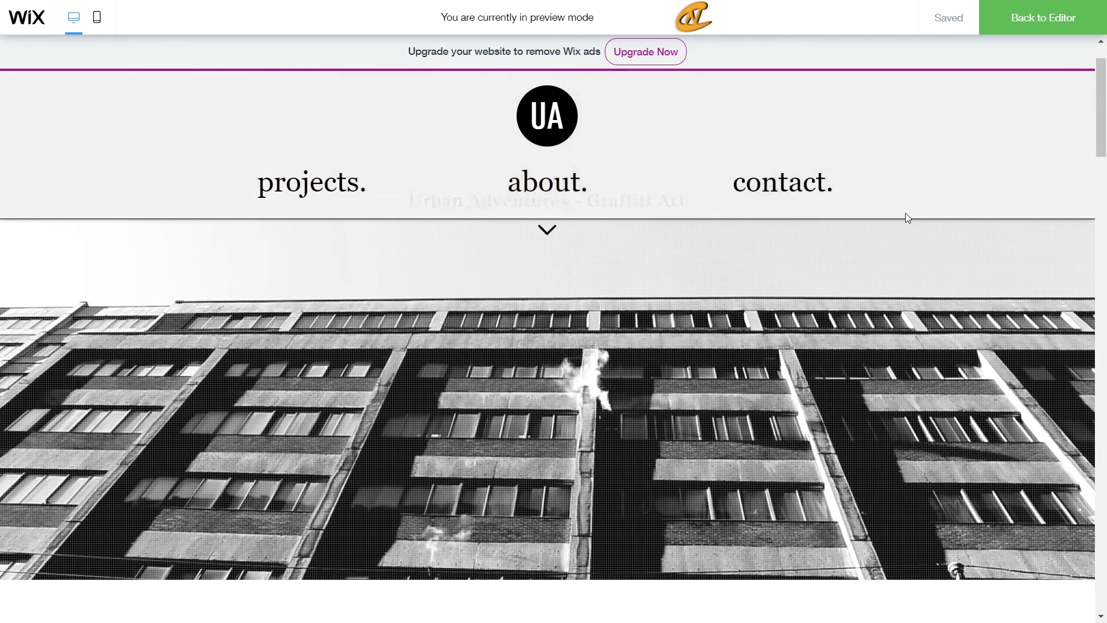
scroll(906, 214, "up", 3)
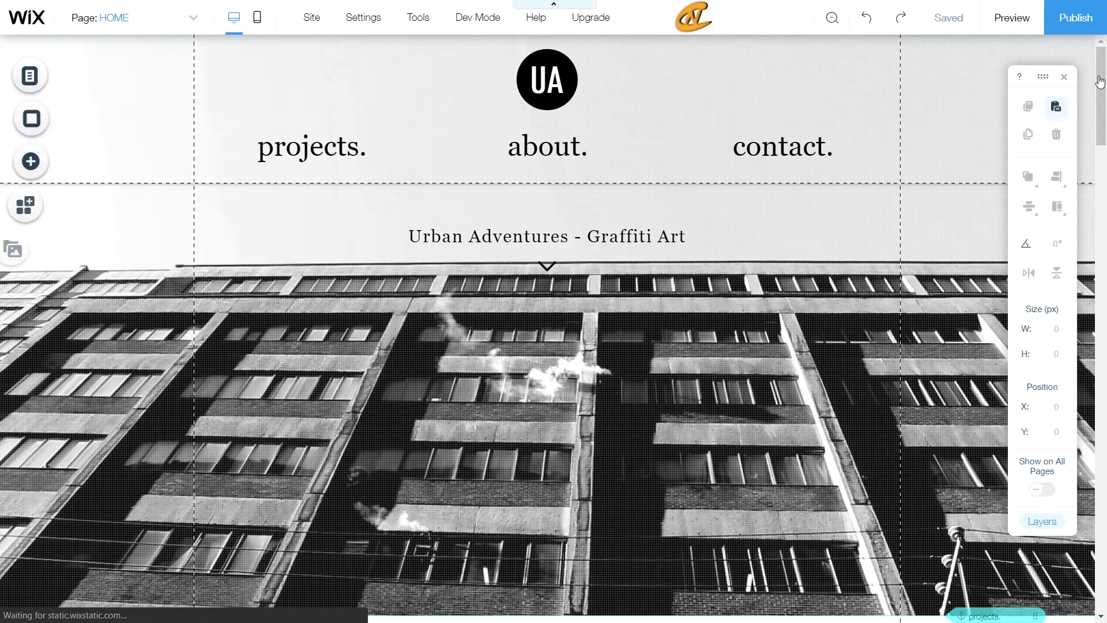
Select the footer at the end of the page and open its design customization.
left_click_drag(1100, 81, 1067, 567)
left_click(788, 540)
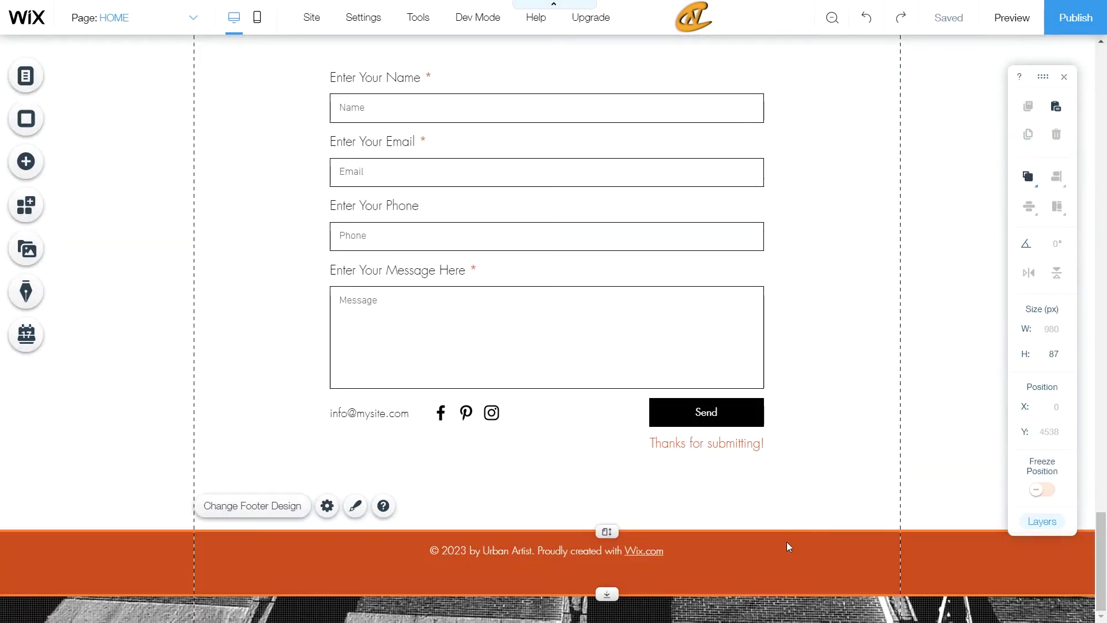
left_click(270, 509)
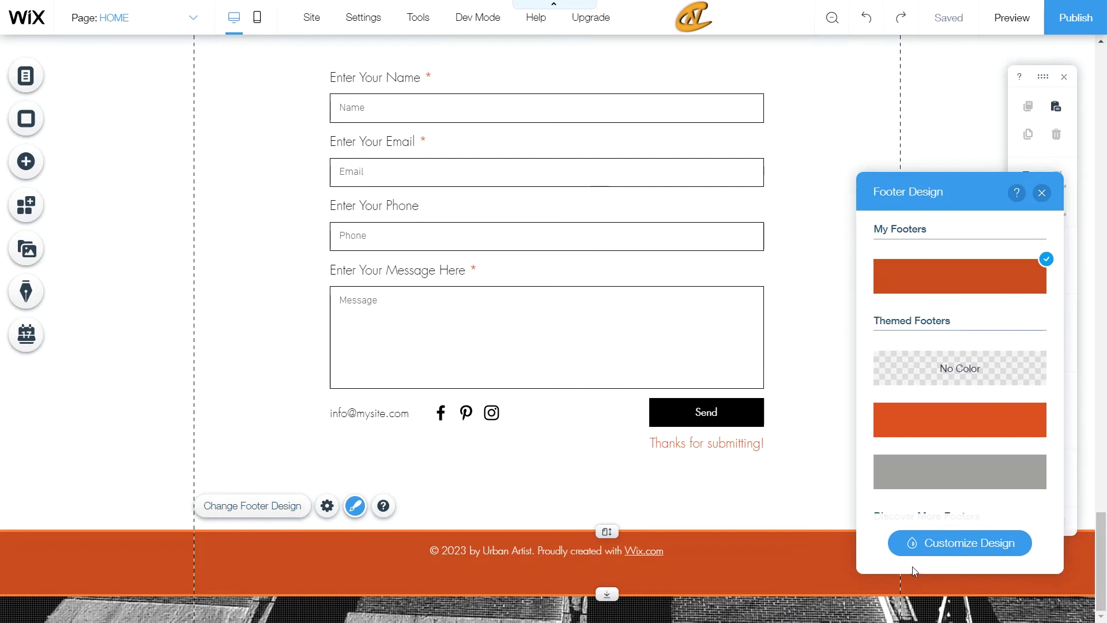
left_click(959, 547)
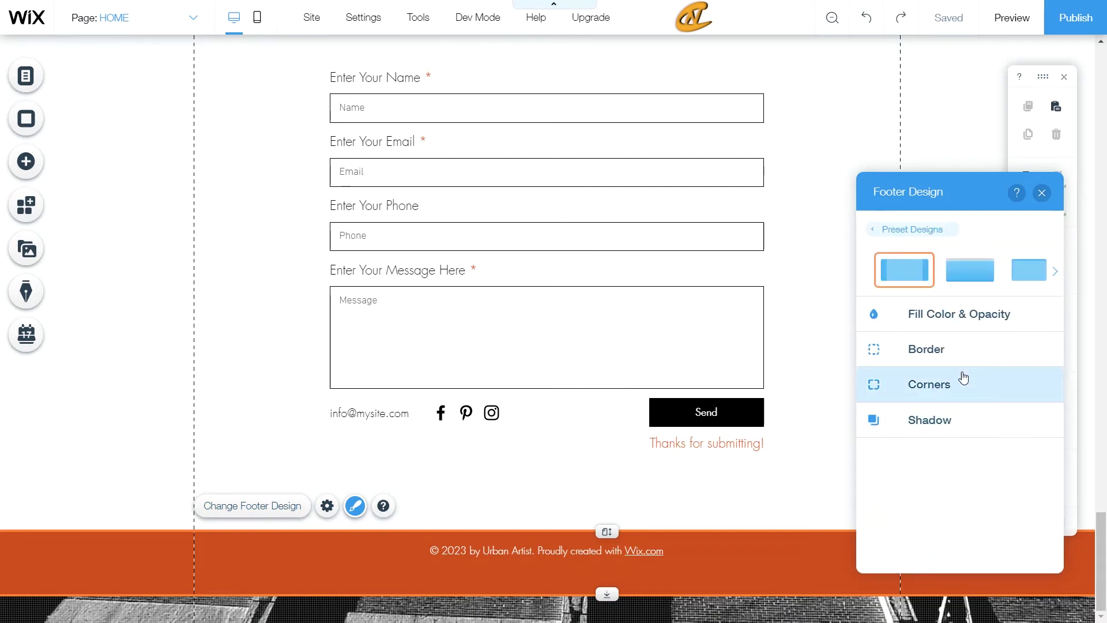
Browse the footer's preset designs and close the design settings without applying another preset.
left_click(1056, 284)
left_click(1056, 272)
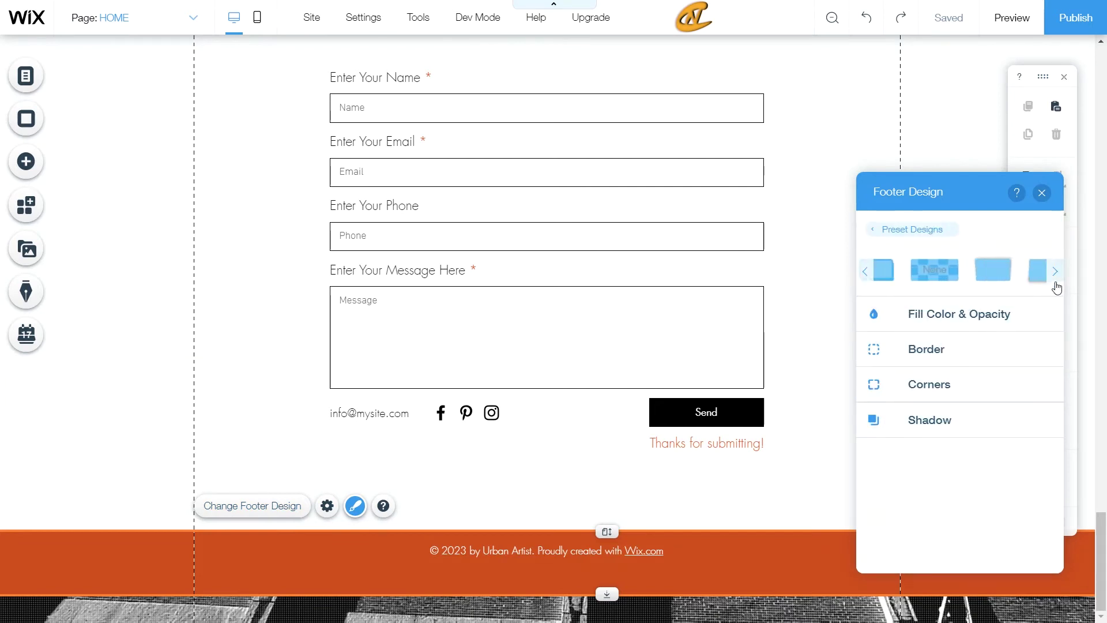
left_click(1055, 273)
left_click(1055, 272)
left_click(1056, 272)
left_click(866, 289)
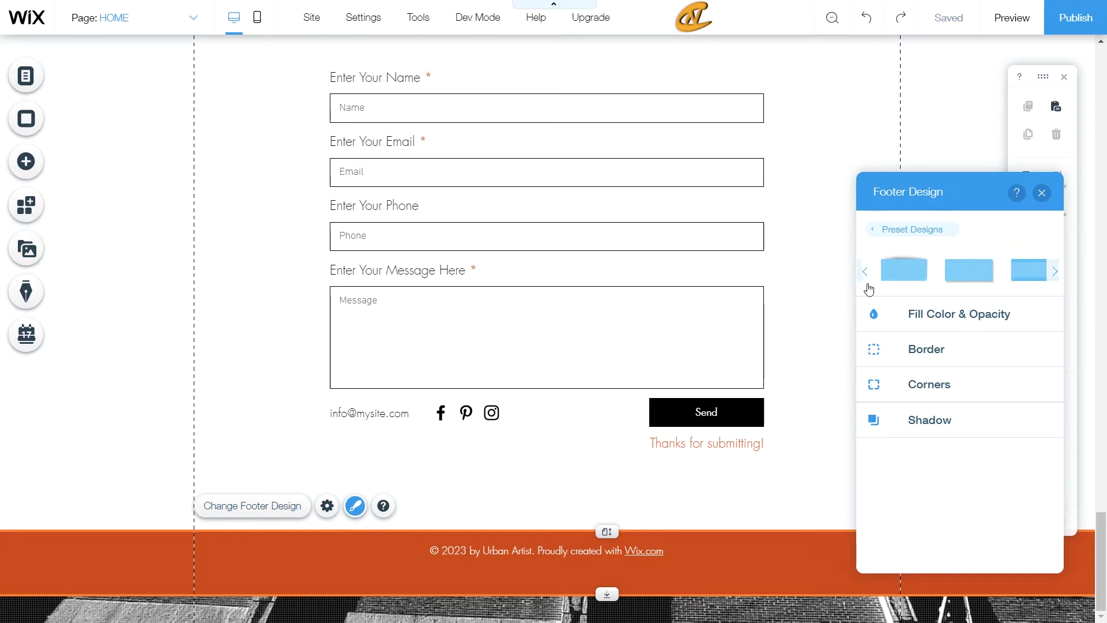
left_click(867, 288)
left_click(867, 288)
left_click(868, 288)
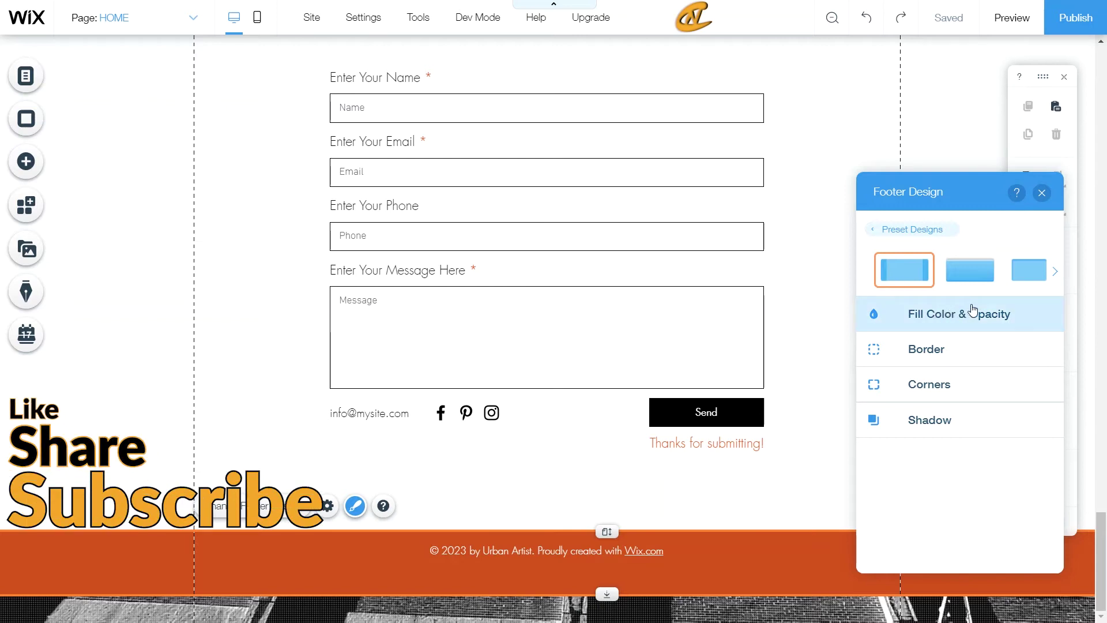
left_click(1041, 198)
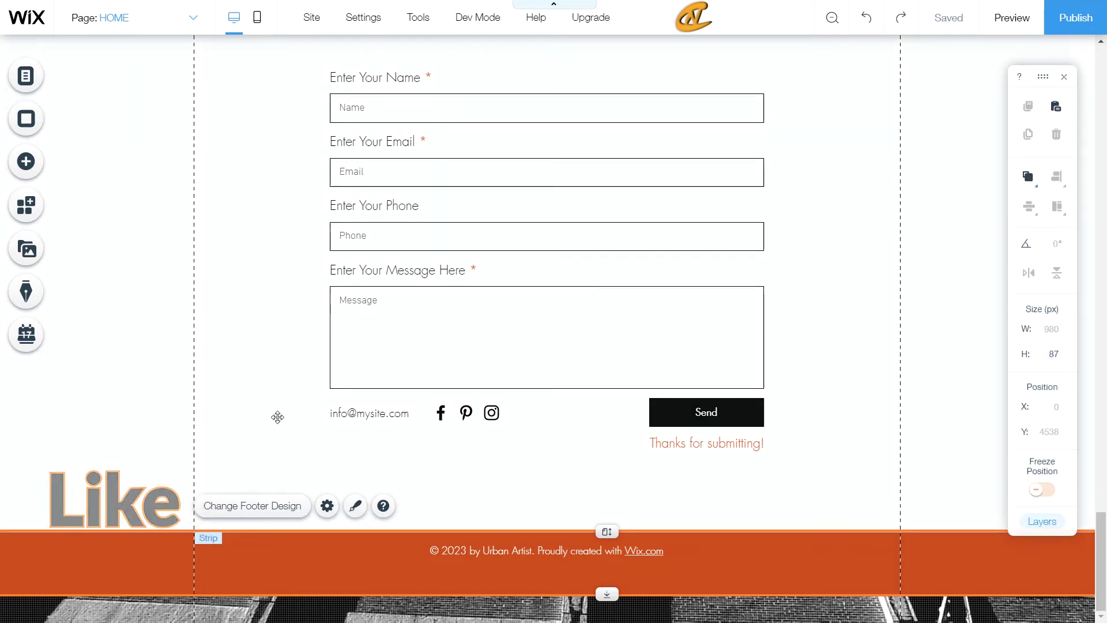
Enable Freeze Footer in the footer's settings.
left_click(328, 506)
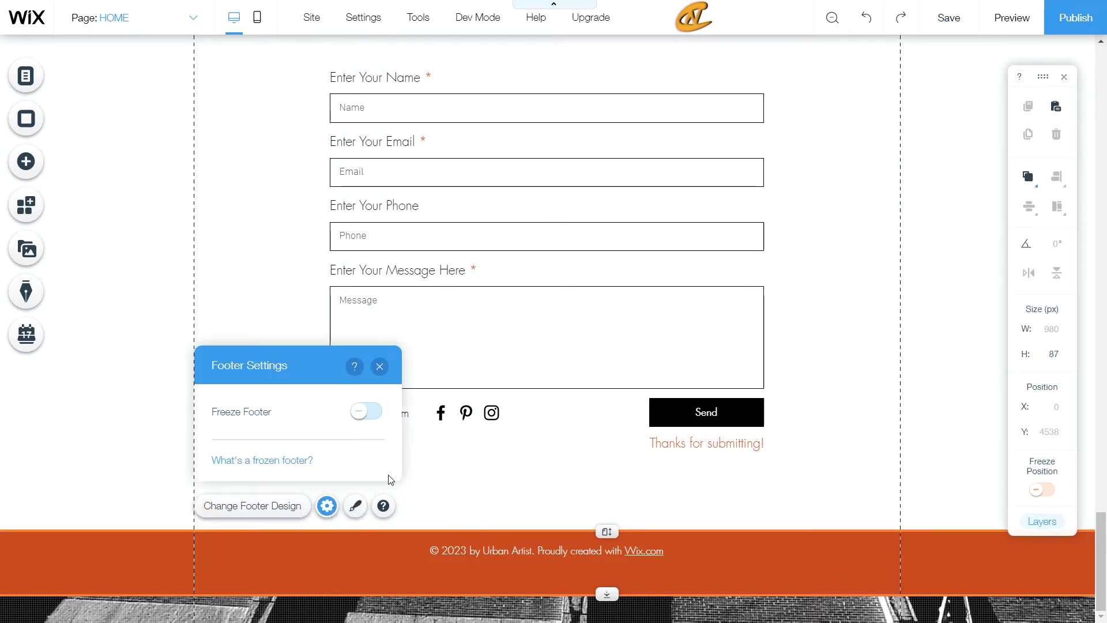
left_click(365, 413)
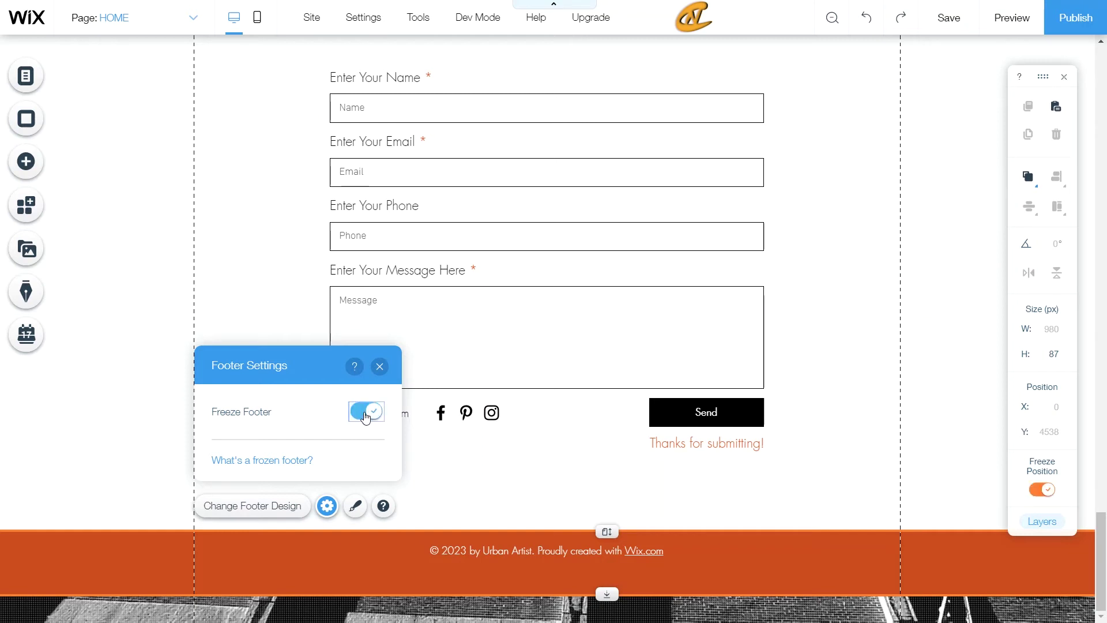
left_click(379, 367)
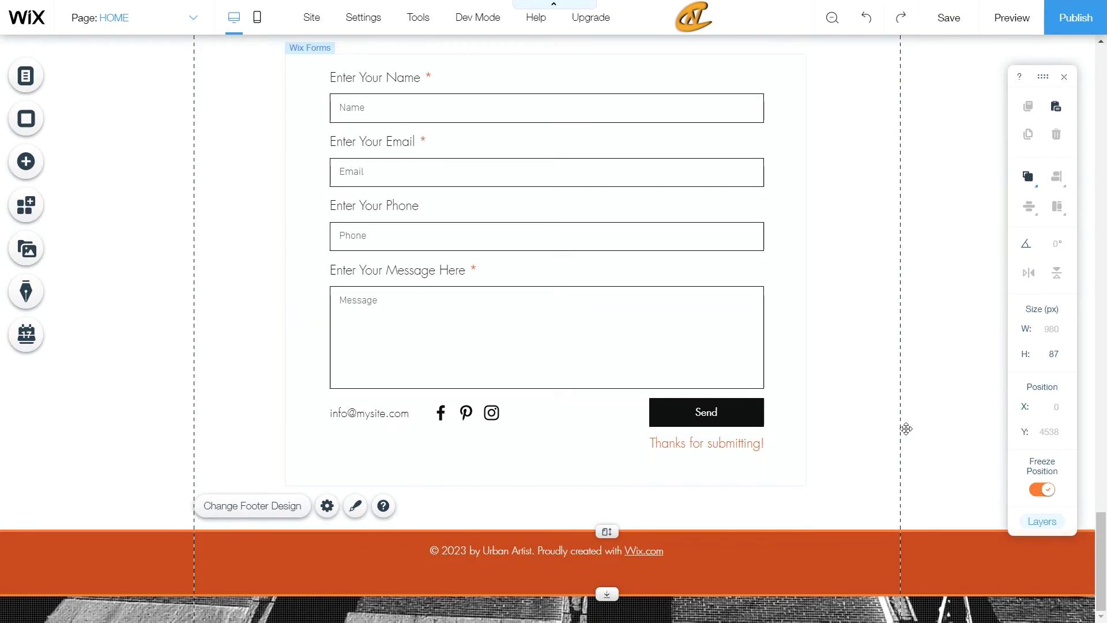
Preview the site from its beginning, examine the footer's behaviour on scroll, and return to the editor.
scroll(979, 123, "up", 1)
scroll(979, 124, "up", 20)
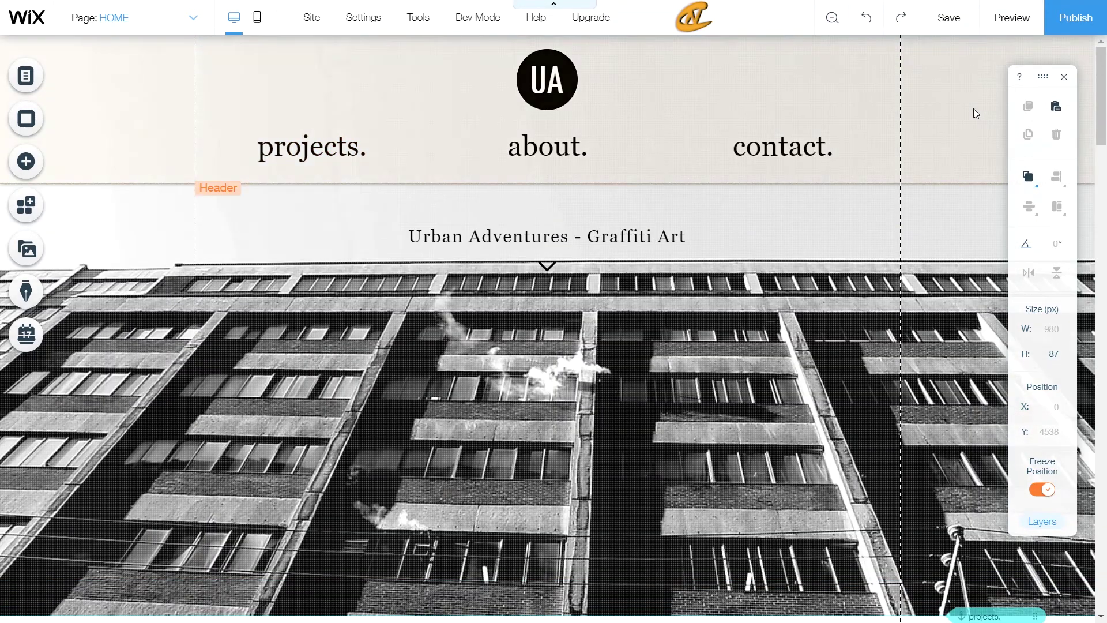
left_click(992, 26)
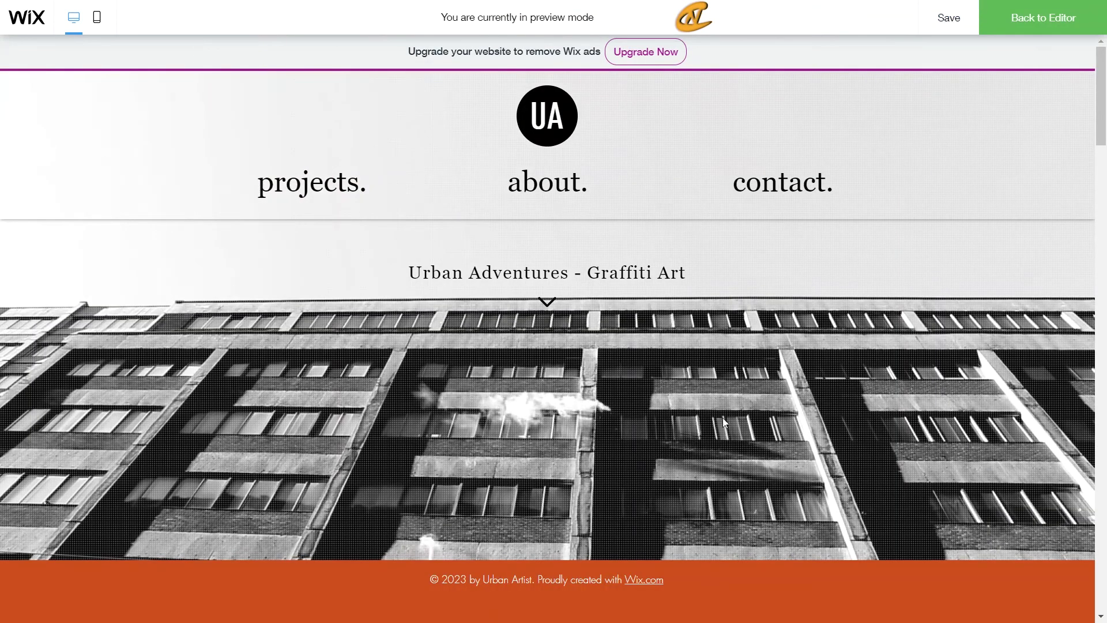
scroll(762, 336, "down", 10)
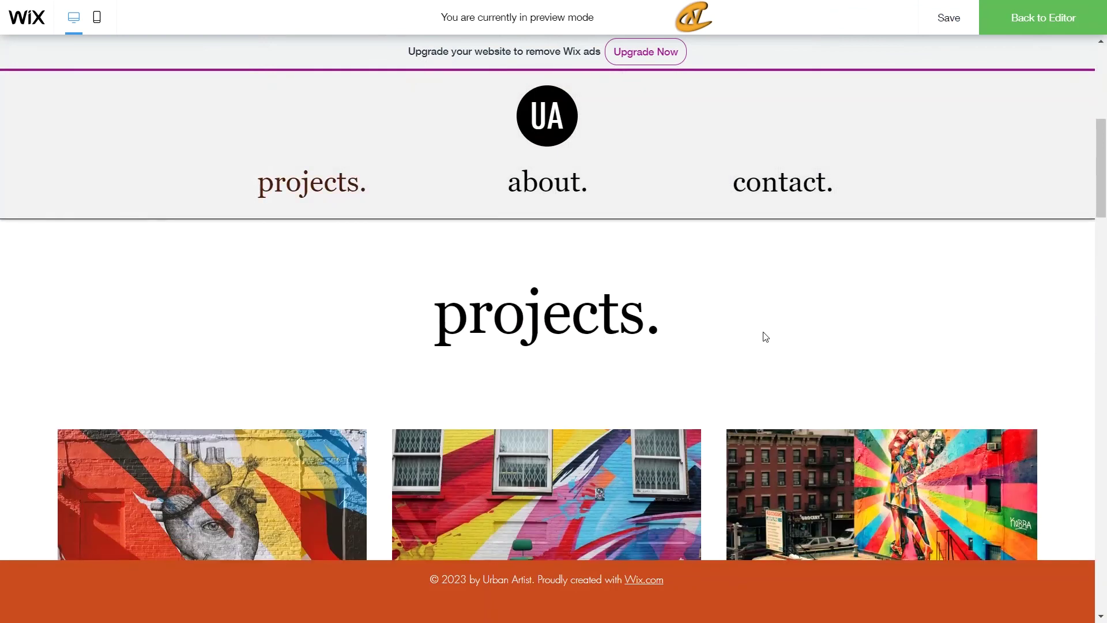
scroll(764, 336, "down", 1)
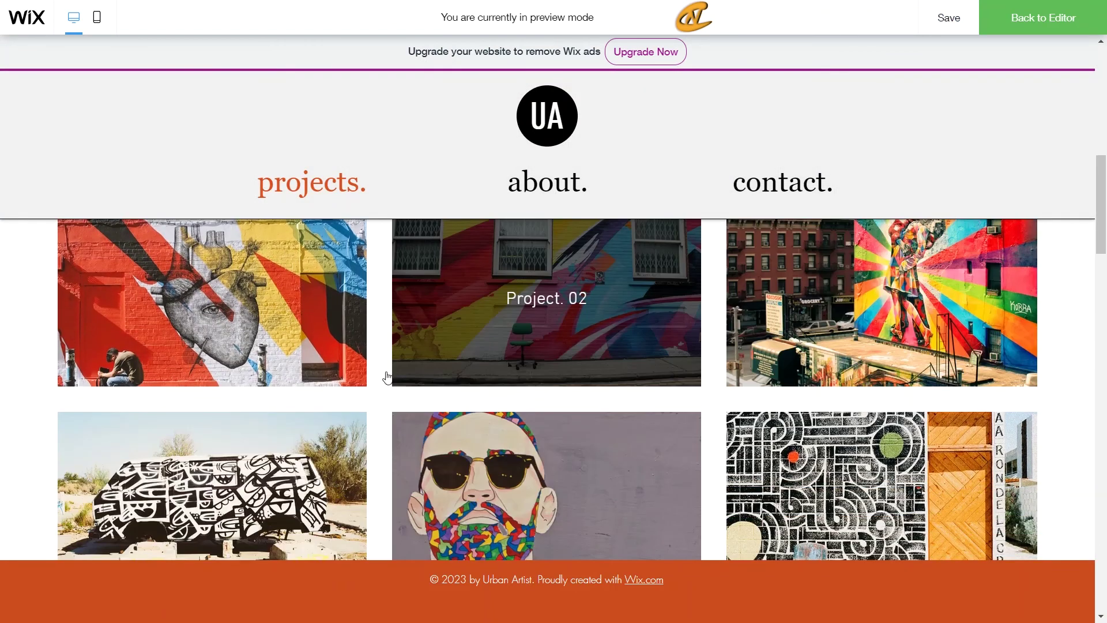
scroll(542, 338, "down", 4)
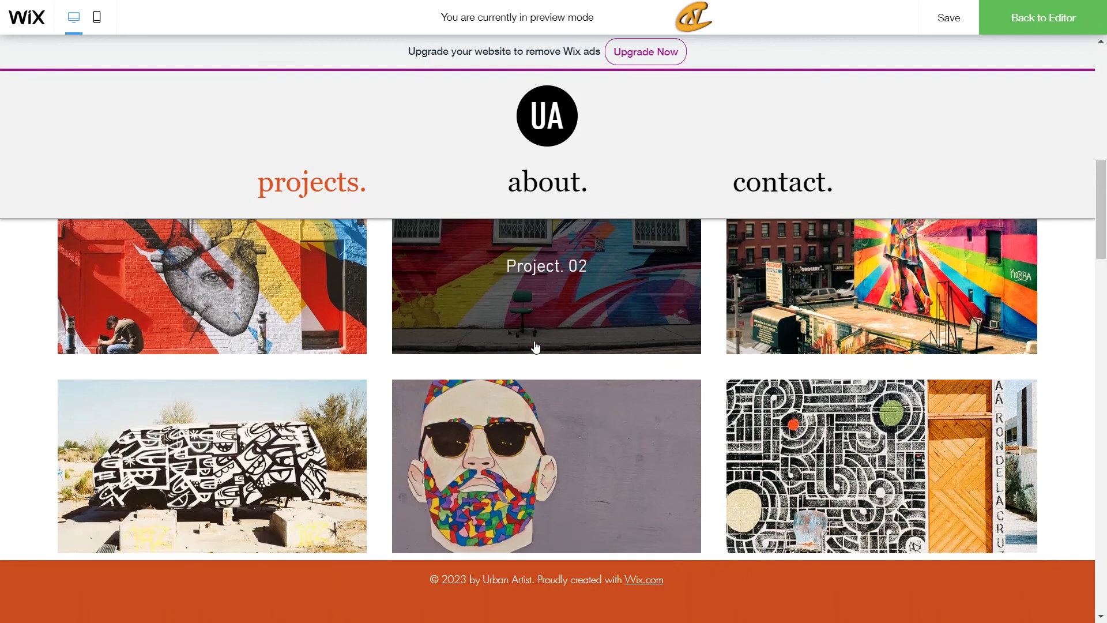
scroll(537, 346, "down", 6)
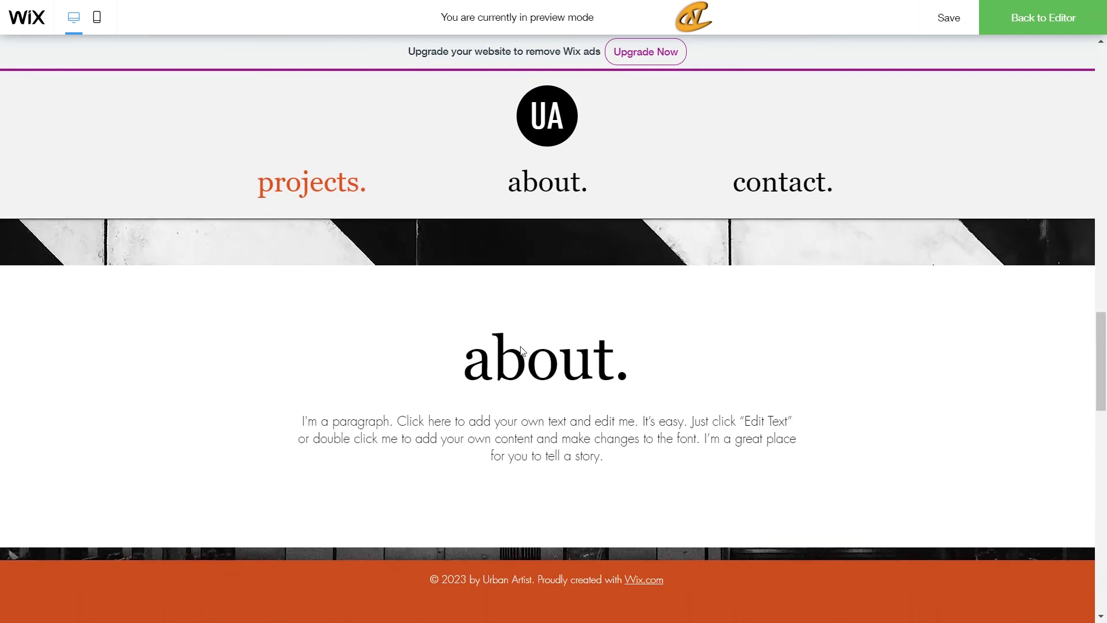
scroll(615, 221, "up", 10)
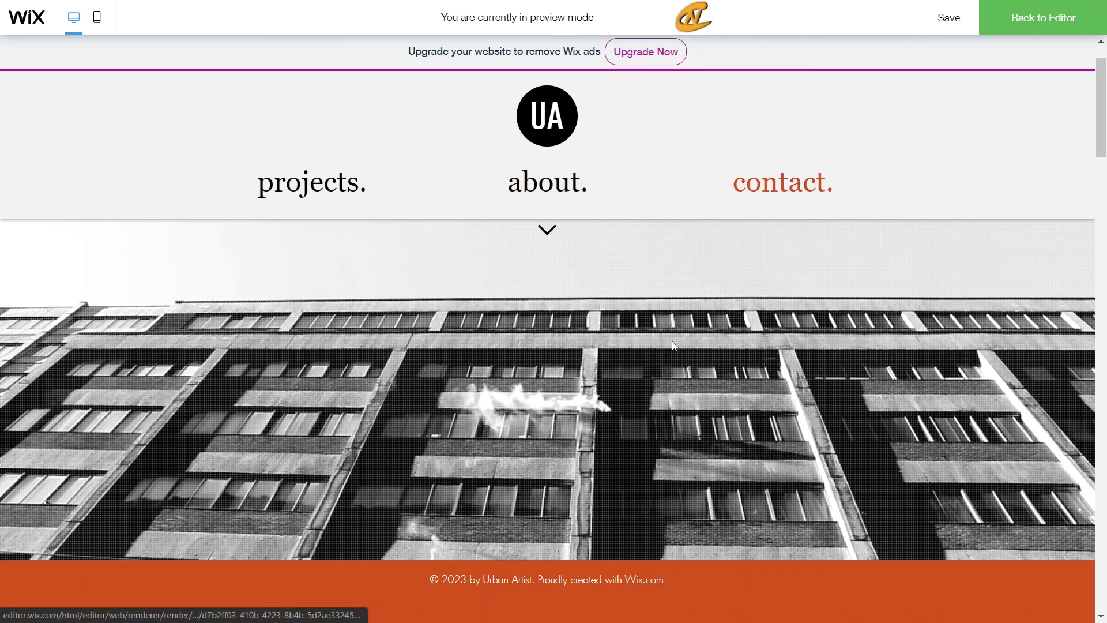
left_click(1033, 37)
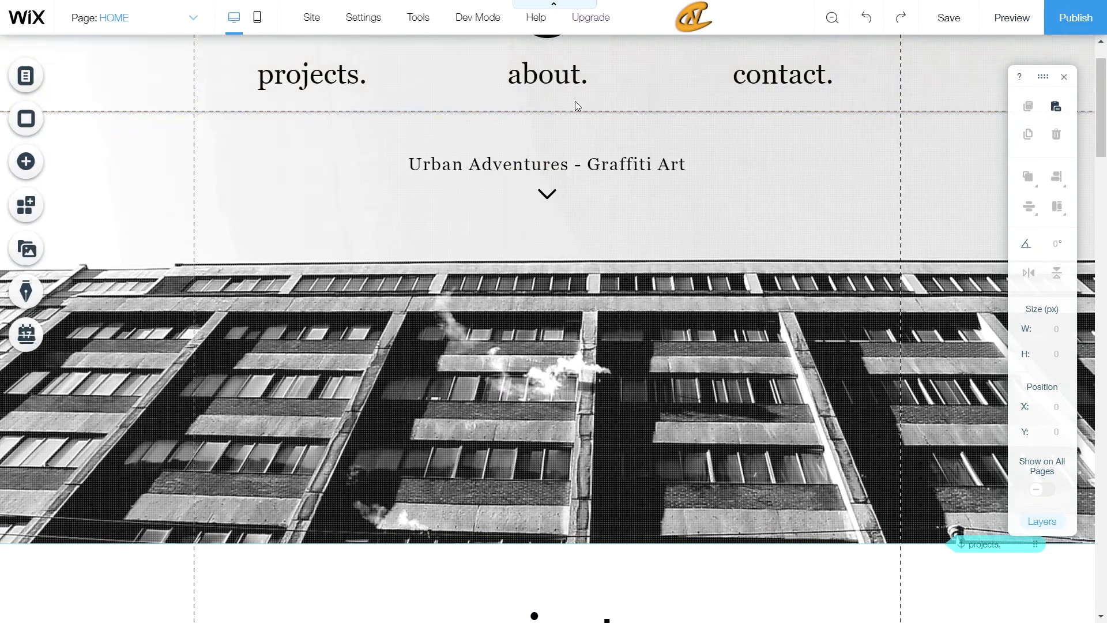
scroll(576, 102, "up", 1)
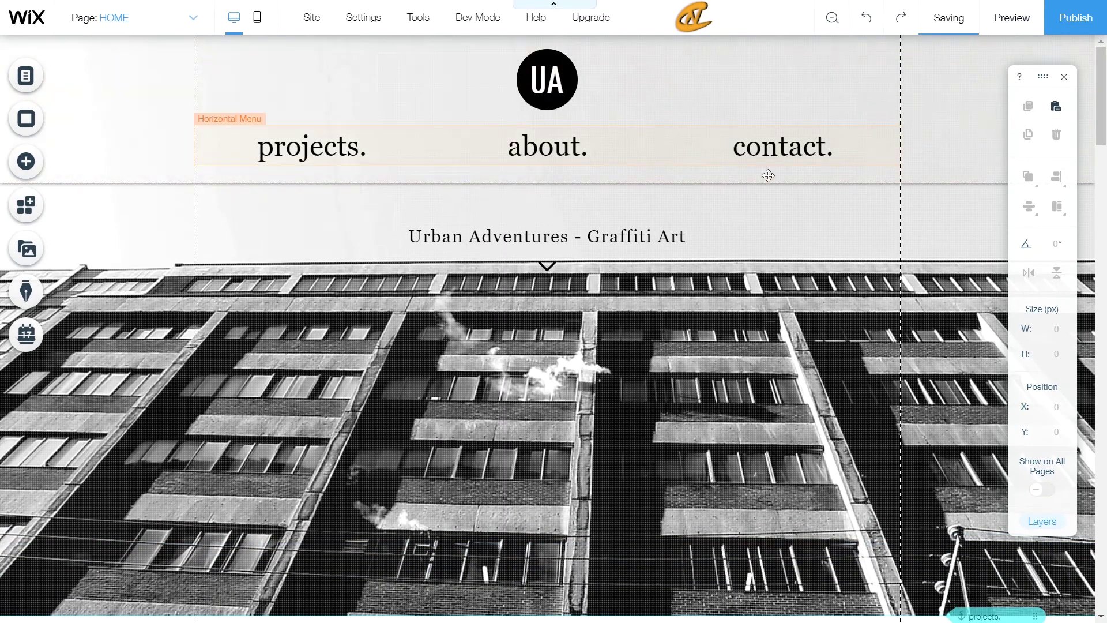